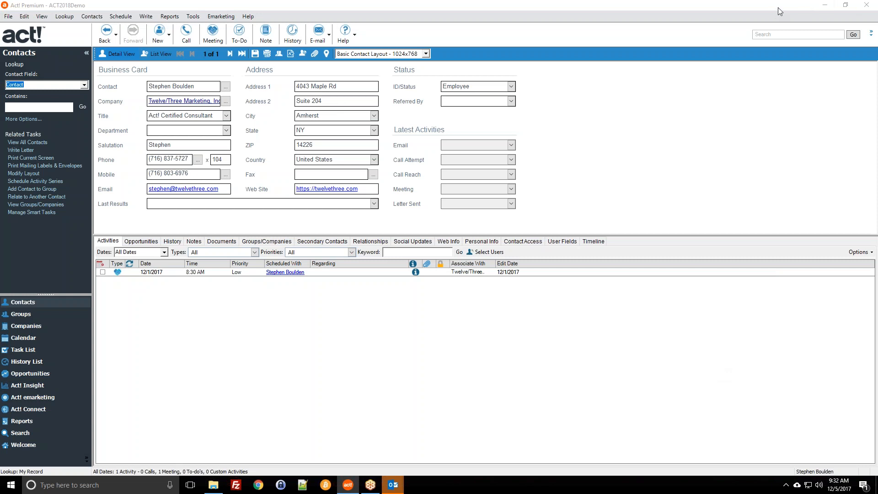
Copy the selected contact's business card details to the clipboard with Edit > Copy.
click(40, 3)
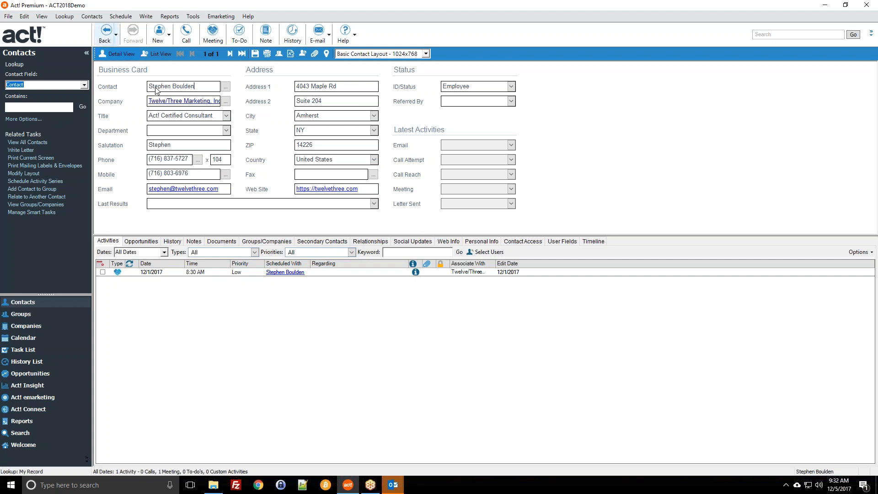
click(25, 19)
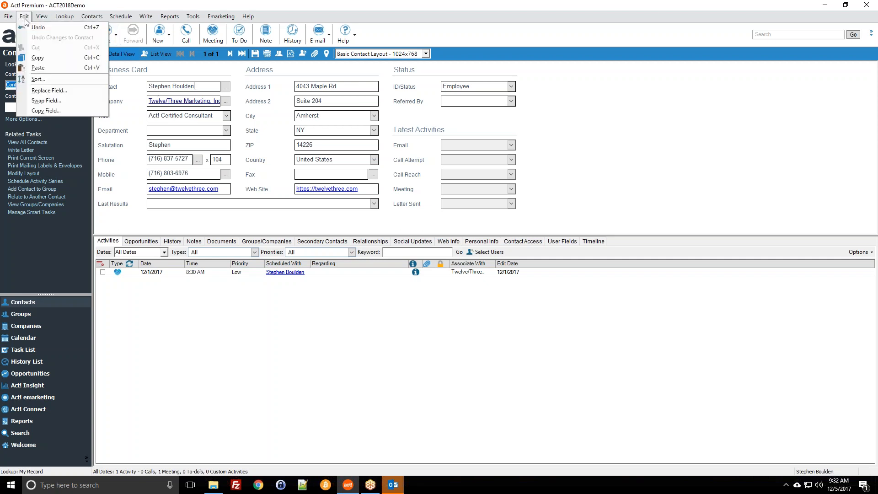
click(29, 2)
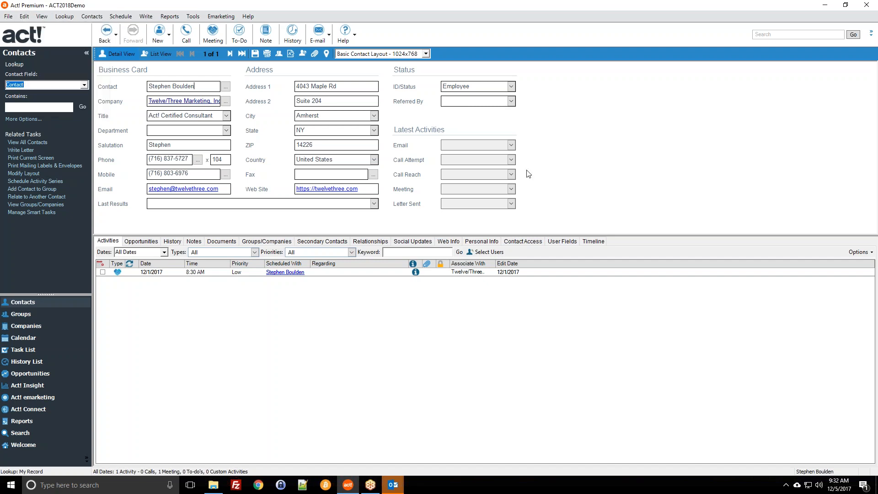
click(24, 17)
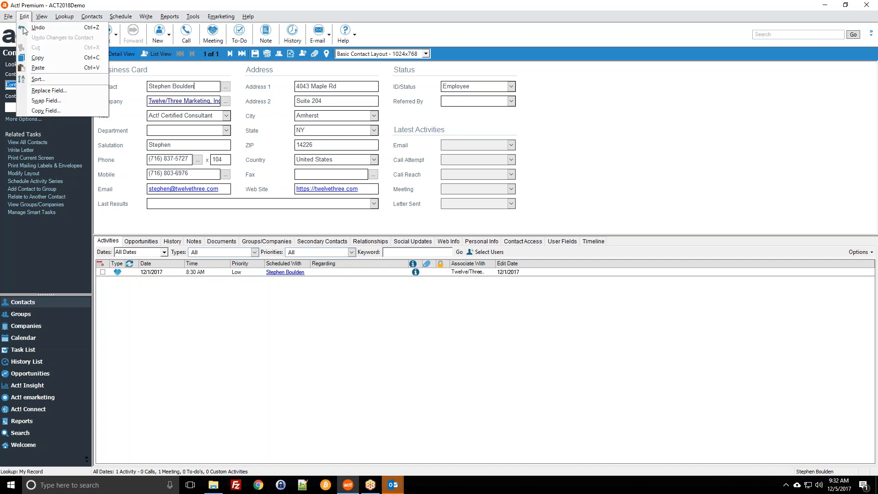
click(46, 58)
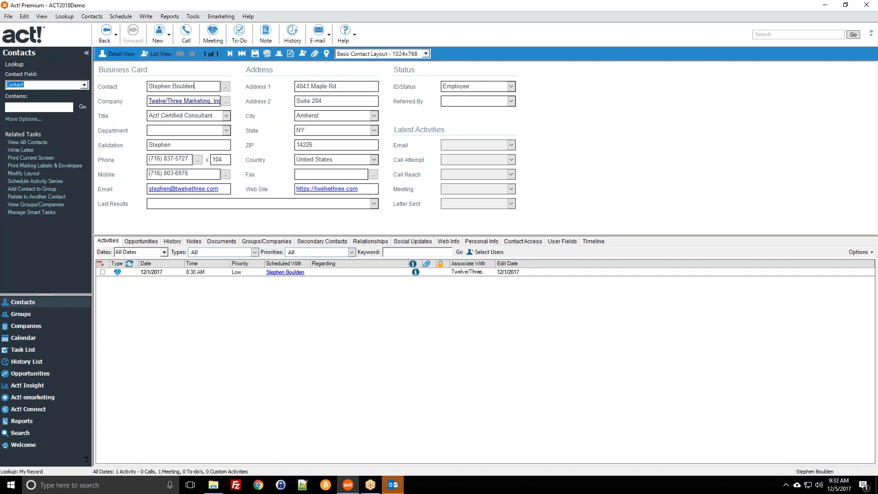
Paste the copied contact details into a new Outlook e-mail body, then return to Act!
mouse_move(392, 484)
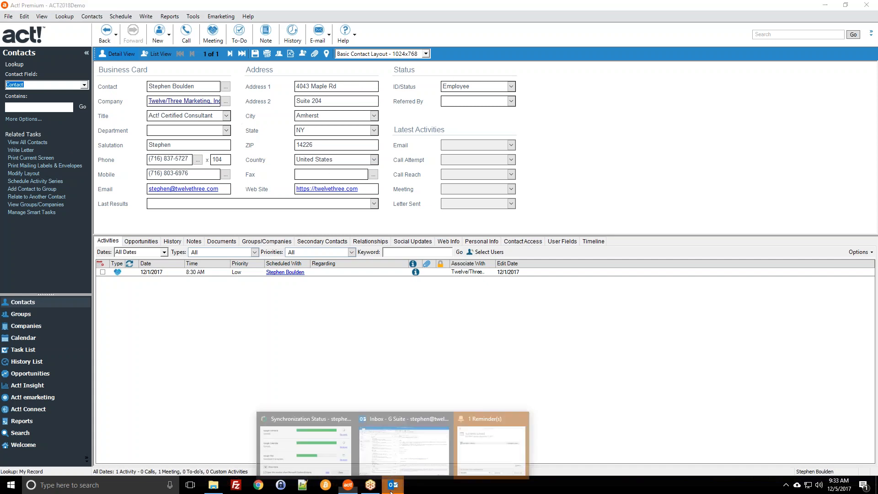
click(392, 456)
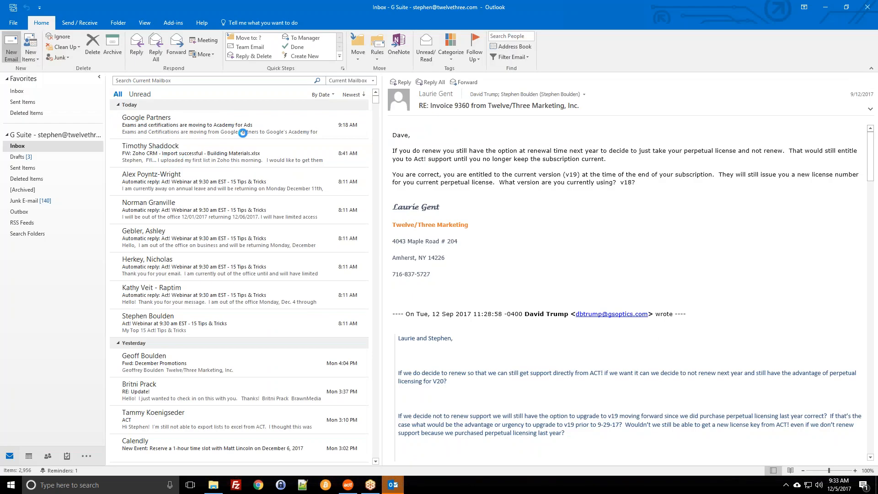
click(11, 46)
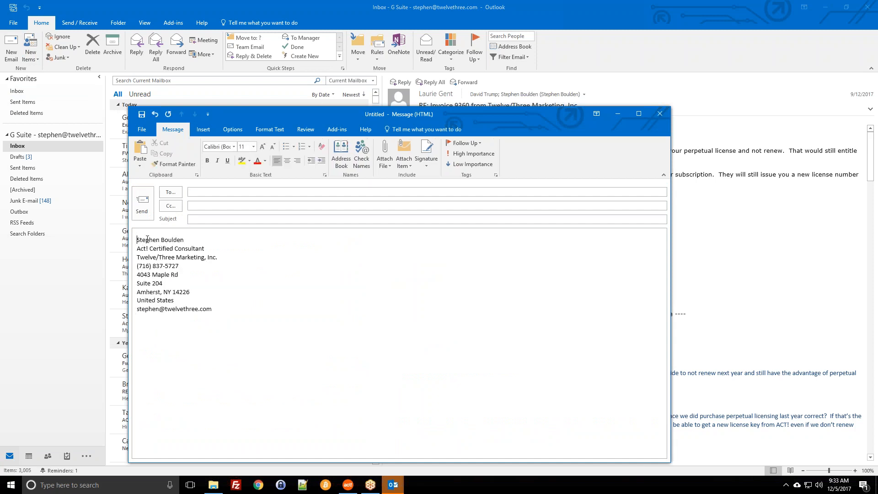
click(213, 256)
click(348, 485)
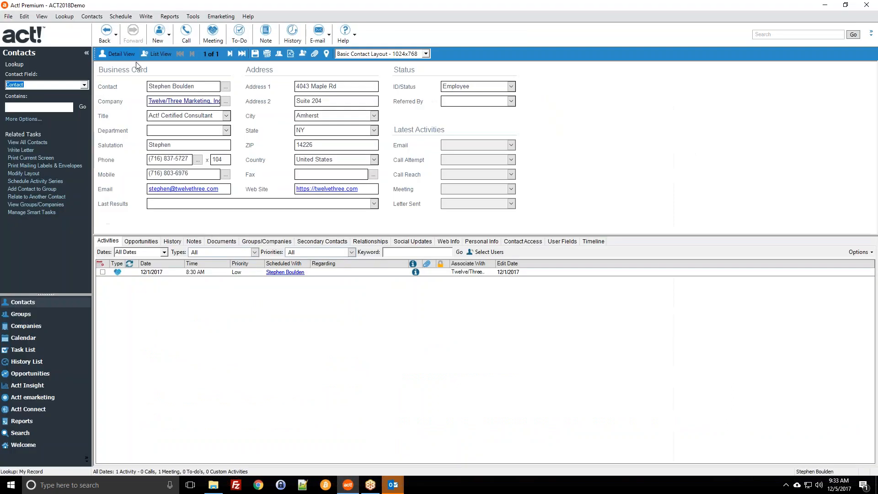
click(87, 17)
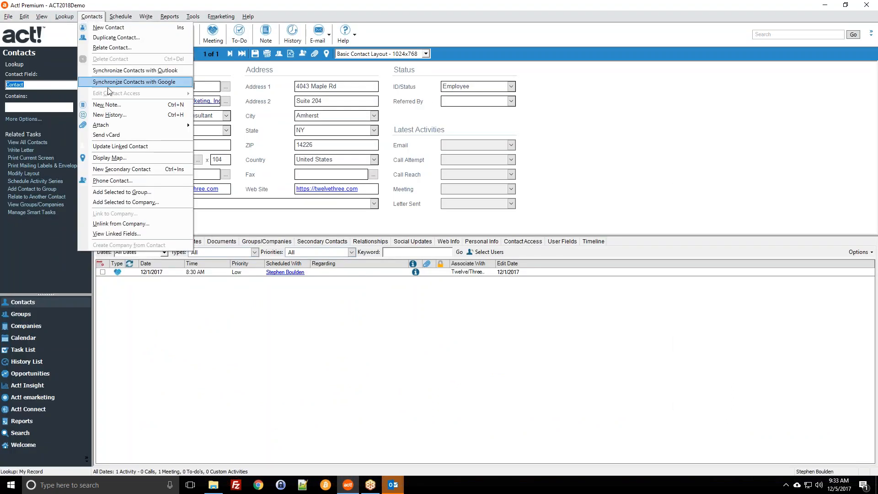
click(113, 135)
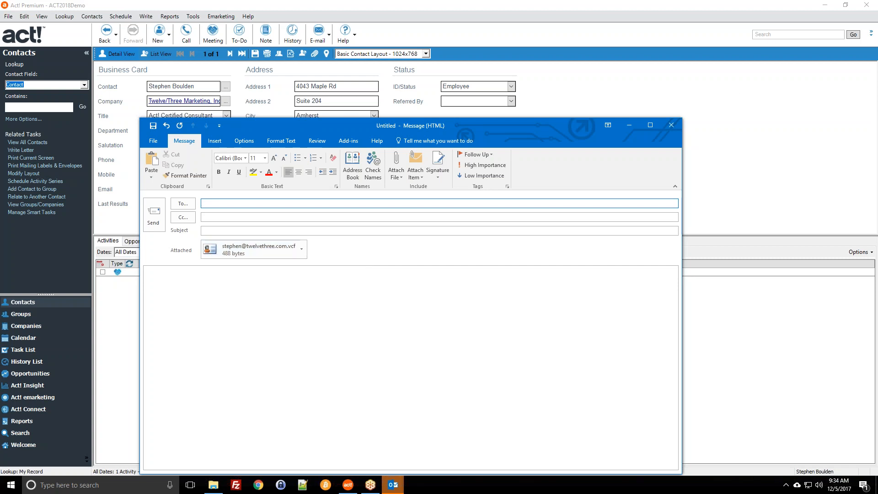
click(672, 125)
click(437, 268)
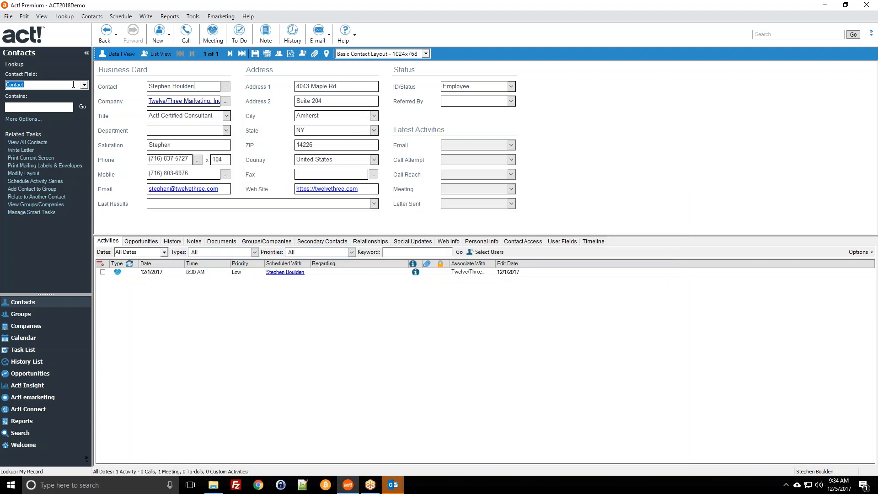
click(85, 85)
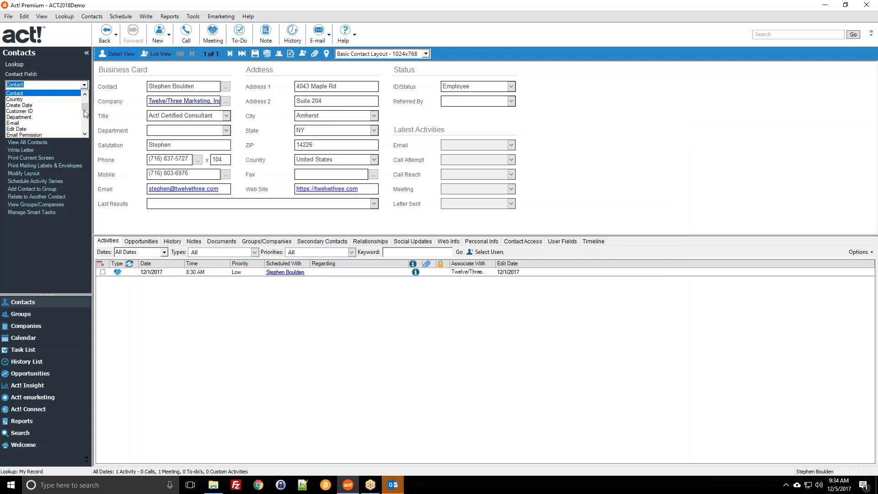
scroll(29, 115, up, 1)
scroll(22, 110, up, 1)
scroll(24, 114, up, 1)
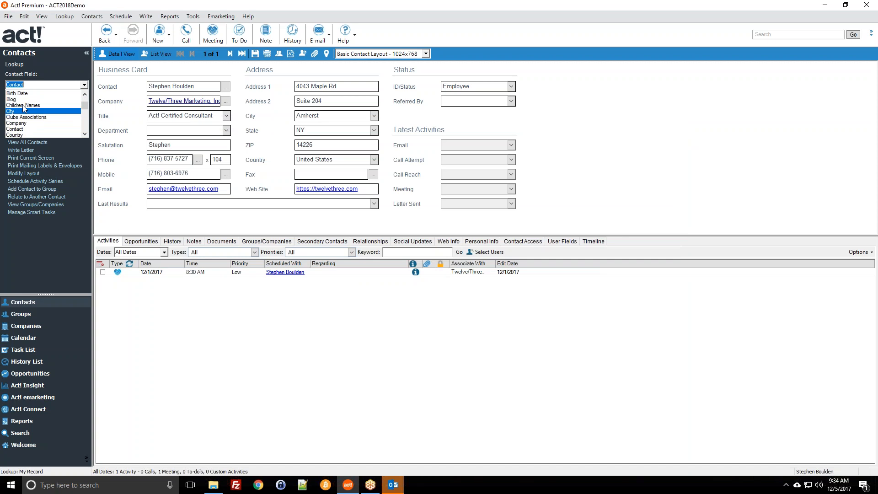
click(65, 18)
click(65, 18)
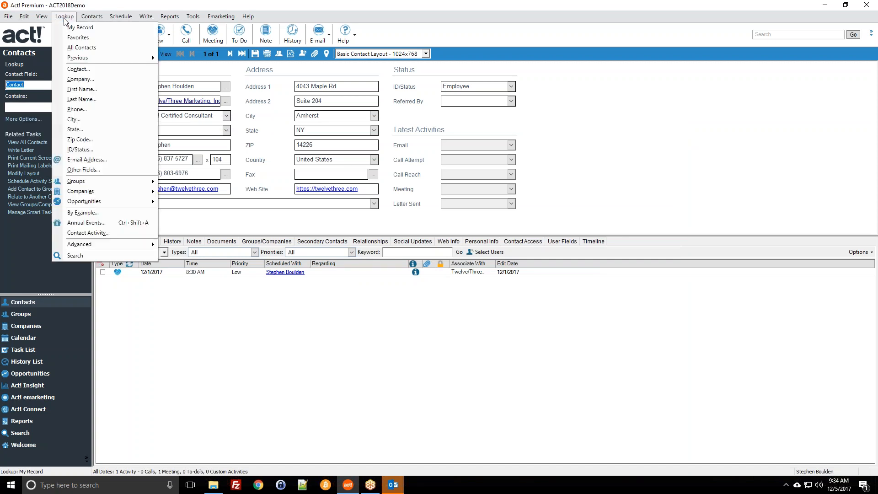
click(84, 171)
click(358, 232)
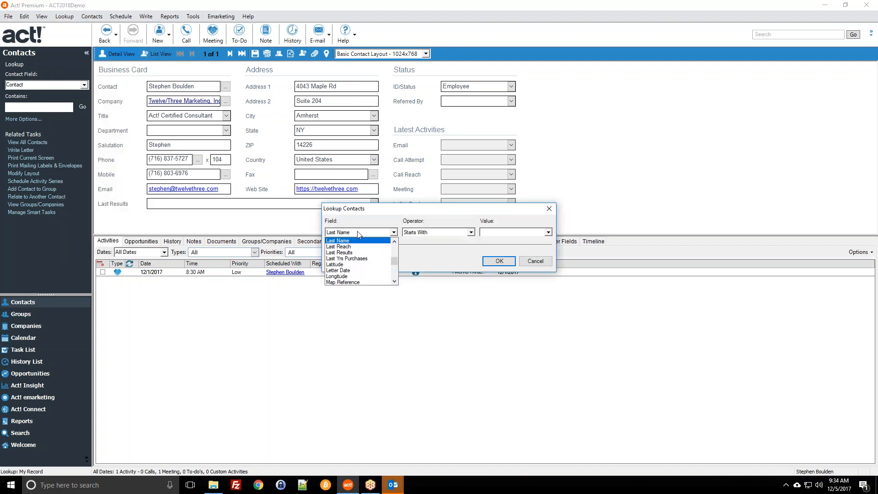
click(541, 263)
click(541, 263)
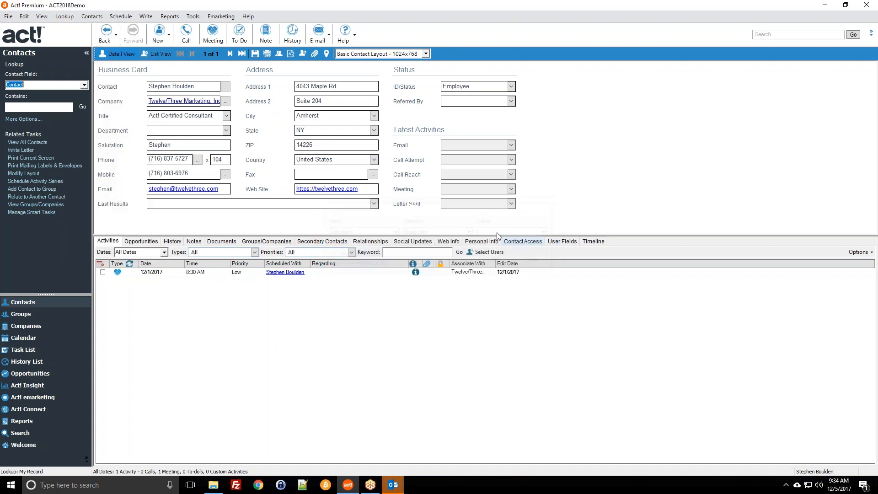
right_click(185, 117)
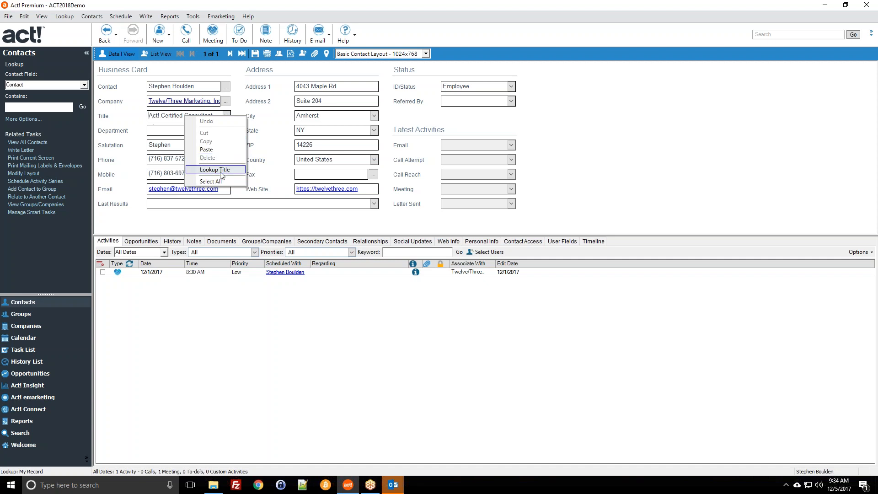
right_click(320, 132)
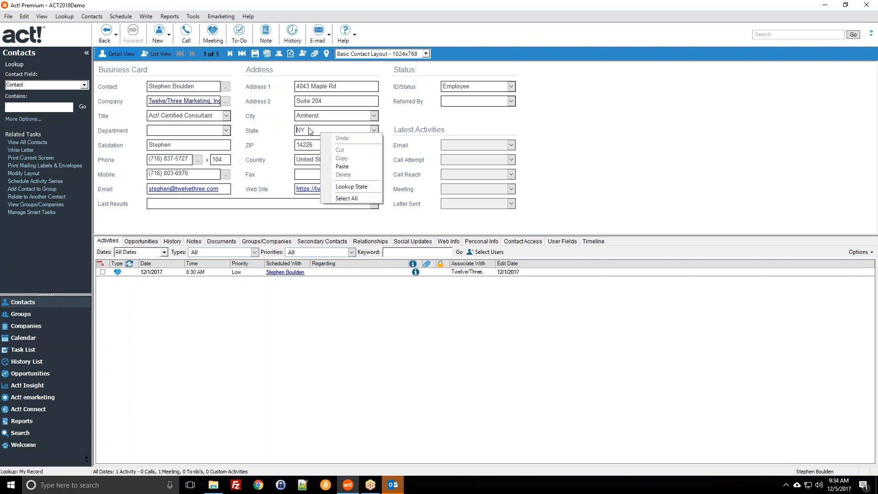
click(351, 192)
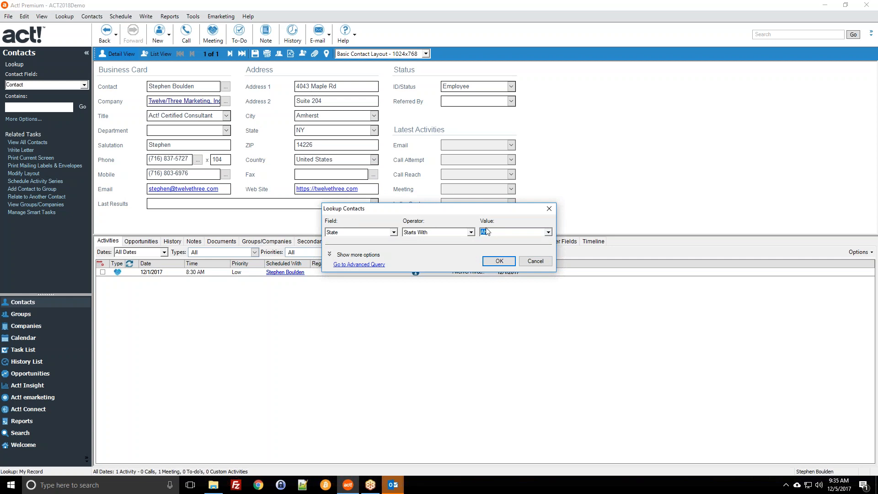
click(536, 262)
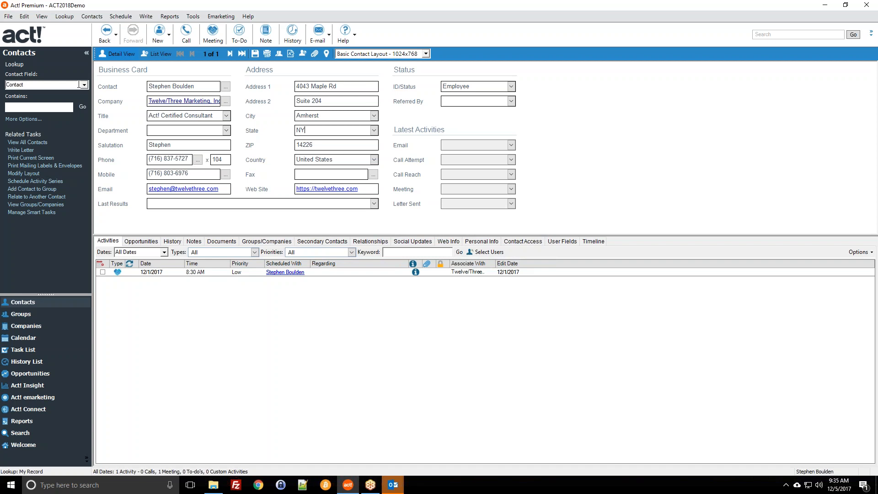
click(79, 84)
click(84, 84)
right_click(462, 86)
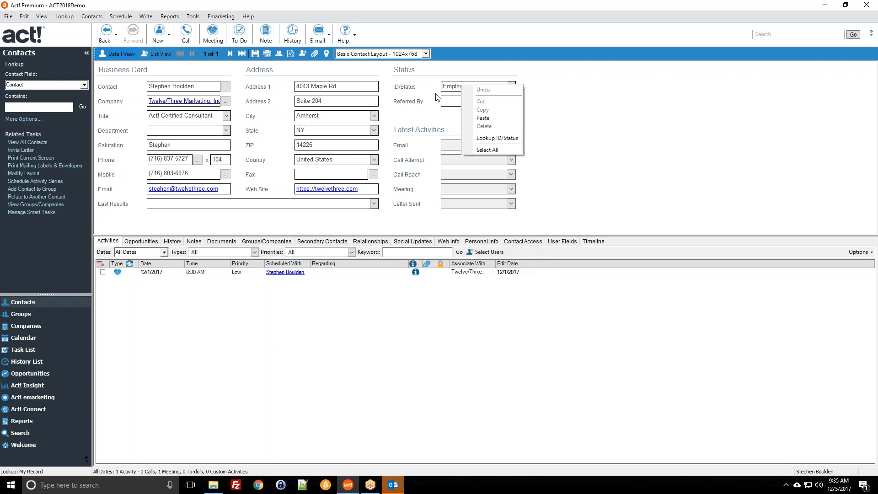
click(495, 138)
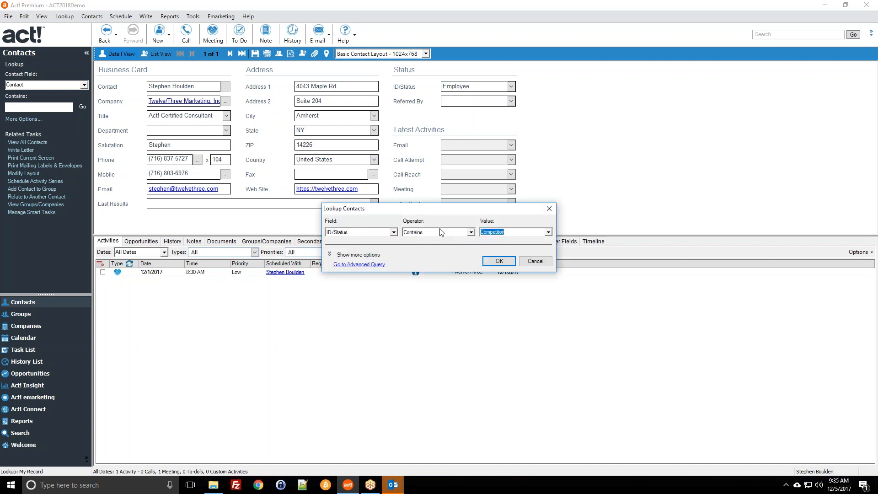
click(547, 264)
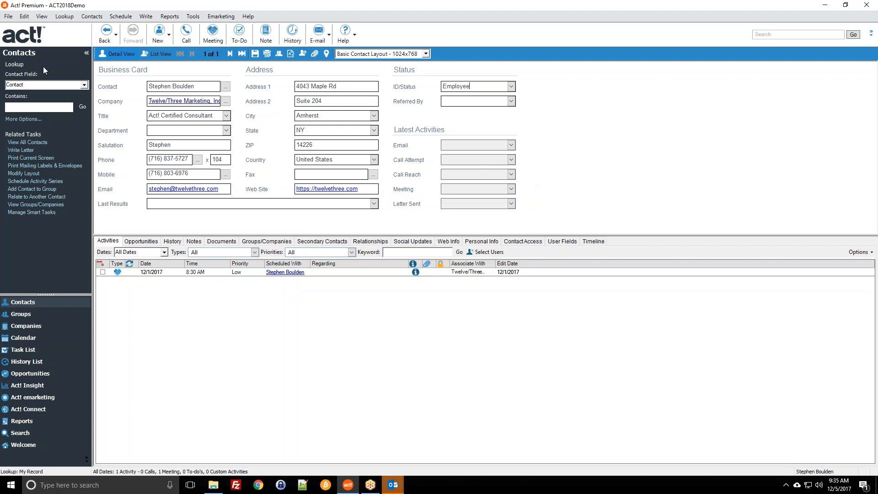
Start a Lookup on other fields with the field set to Any Phone Field.
click(64, 17)
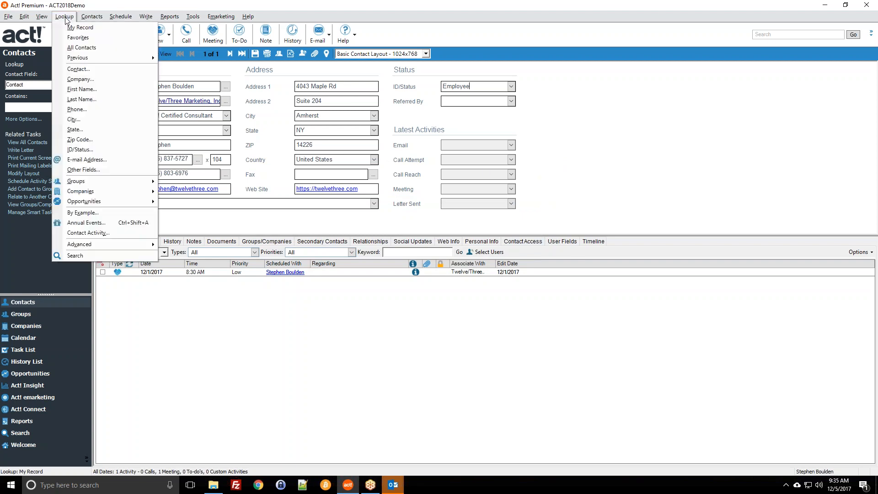
click(76, 173)
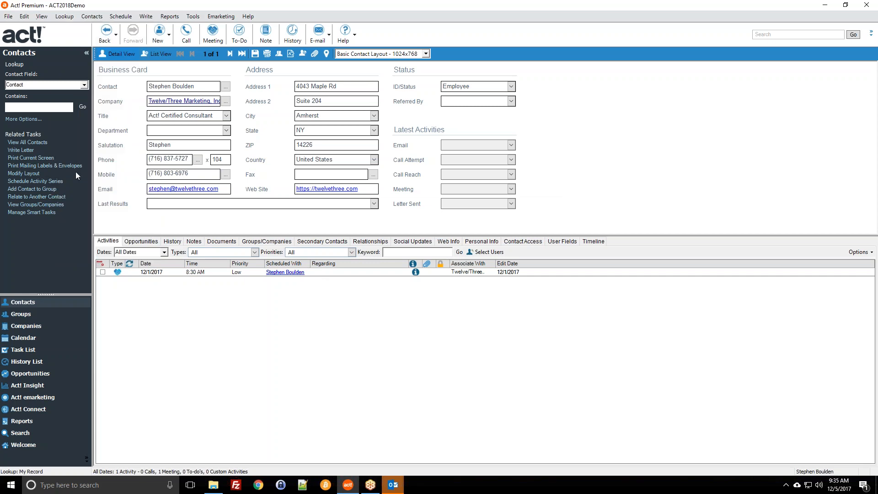
click(359, 233)
scroll(360, 248, up, 5)
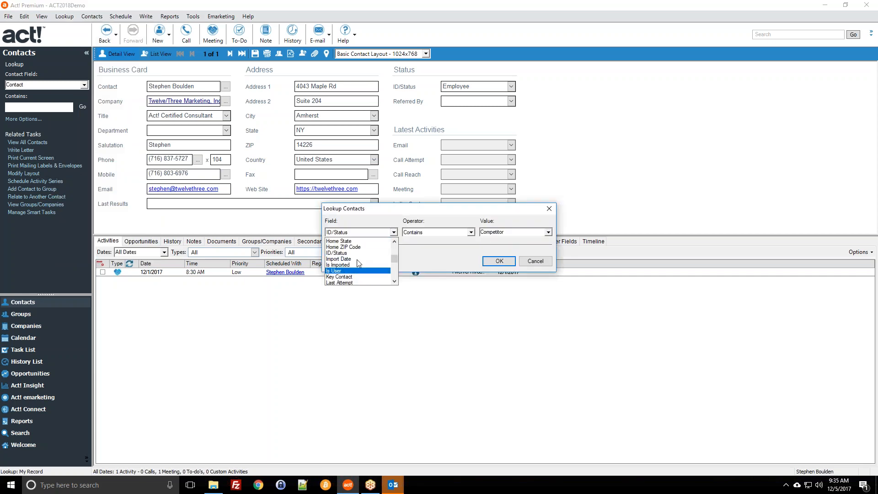
scroll(360, 270, up, 5)
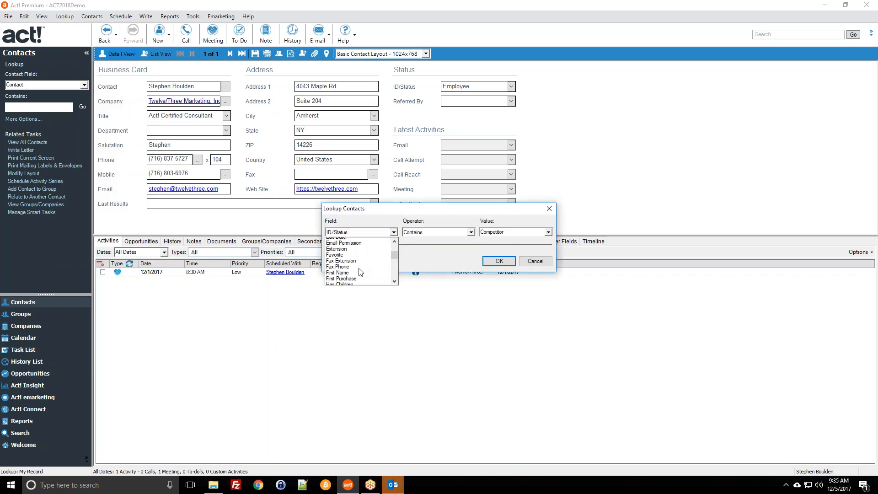
scroll(358, 268, up, 3)
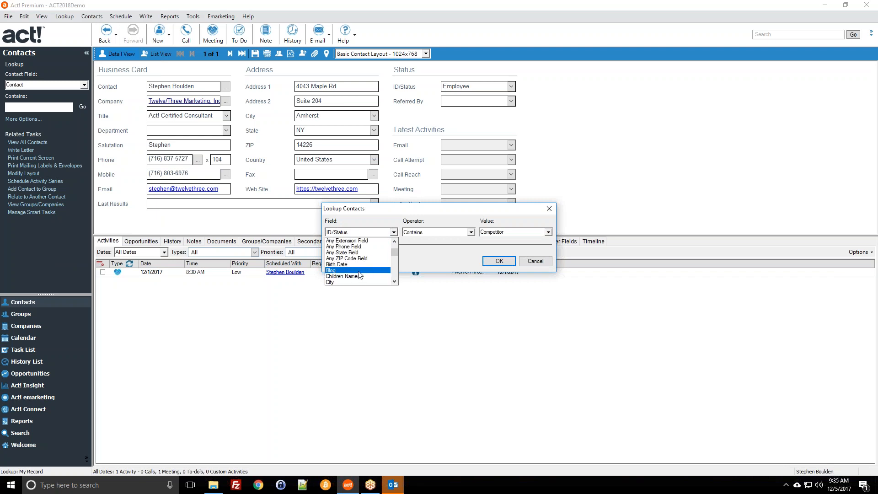
scroll(335, 249, up, 3)
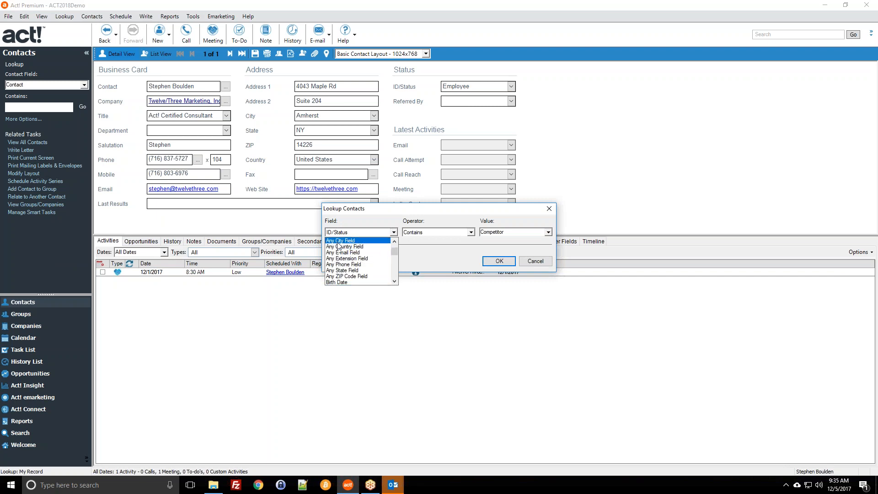
scroll(335, 264, down, 2)
scroll(337, 259, down, 2)
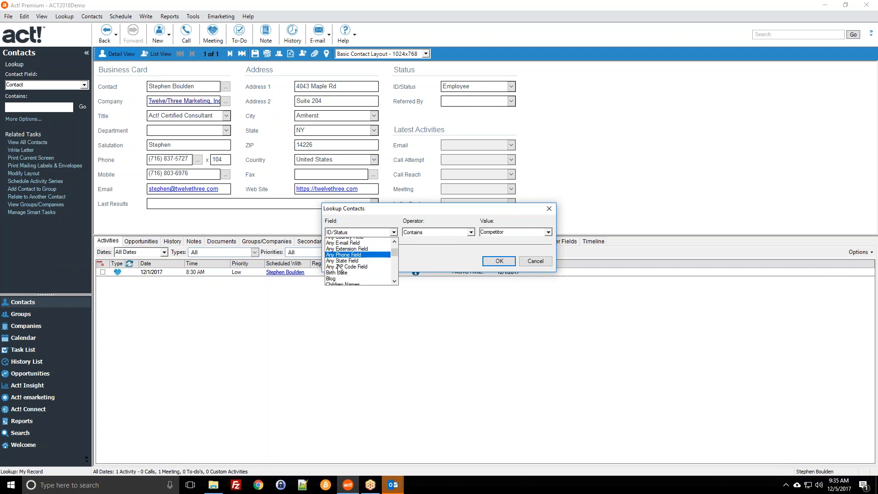
scroll(342, 261, up, 1)
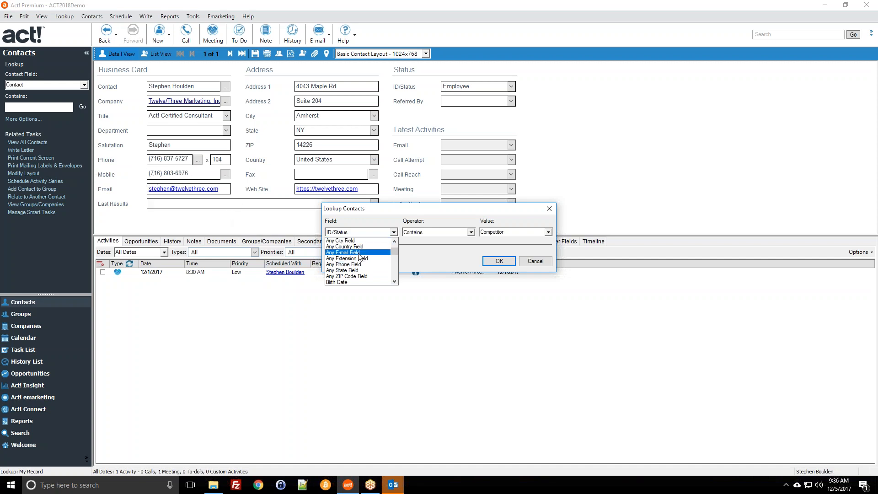
click(346, 265)
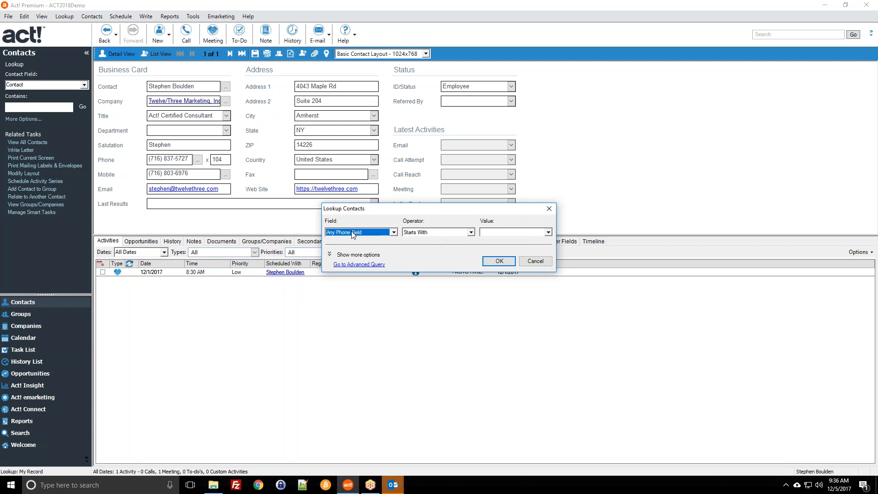
Look up phone numbers starting with 716.
click(489, 232)
text(716)
key(Return)
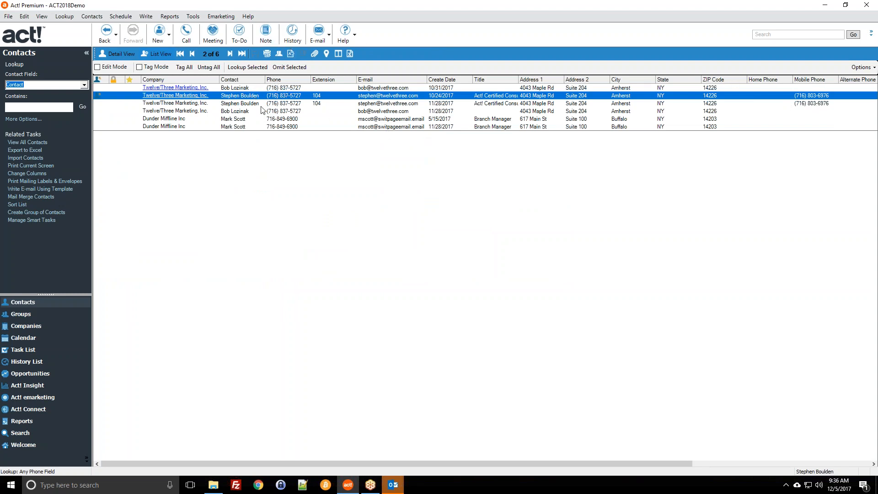
Start an Any E-mail Field lookup, cancel it, and reopen the Lookup menu.
click(64, 16)
click(100, 168)
click(369, 232)
scroll(368, 280, up, 8)
scroll(351, 260, up, 1)
click(352, 252)
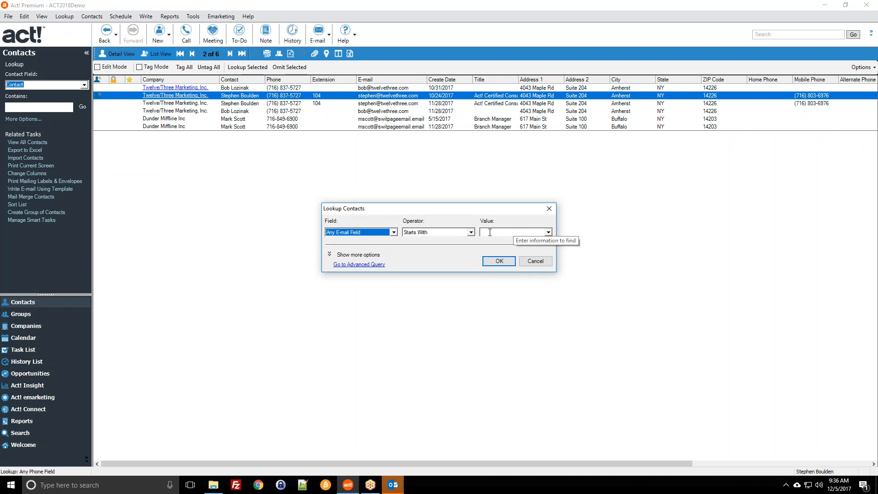
click(548, 265)
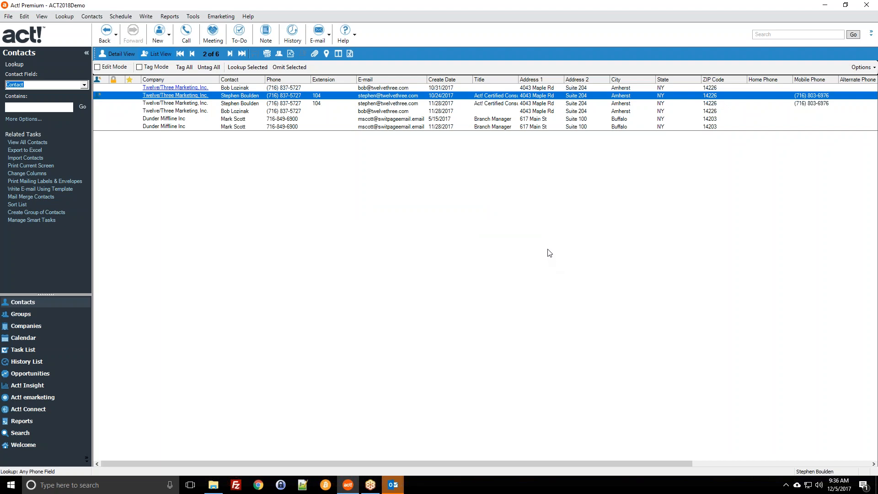
click(73, 16)
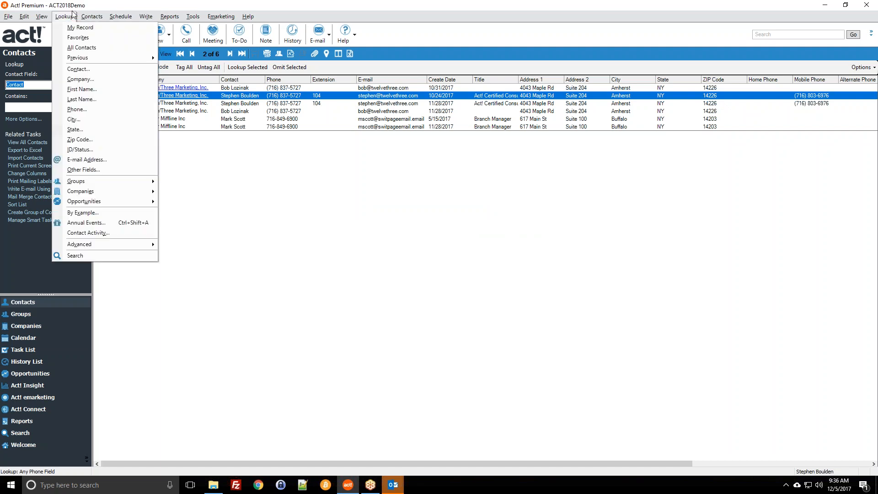
Start a Contact Activity lookup limited to Notes and Histories.
click(108, 235)
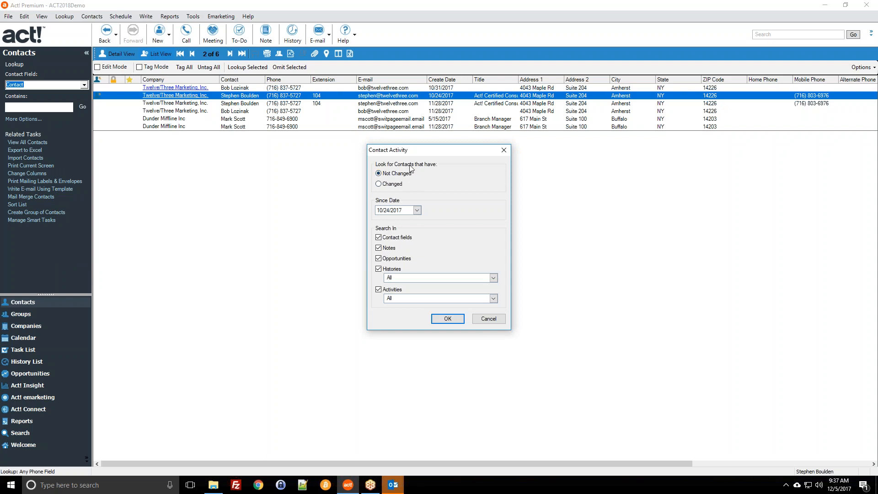
click(379, 259)
click(379, 238)
click(379, 289)
Set the Since Date to 4/1/2017, run the lookup, and select Griping International.
click(417, 211)
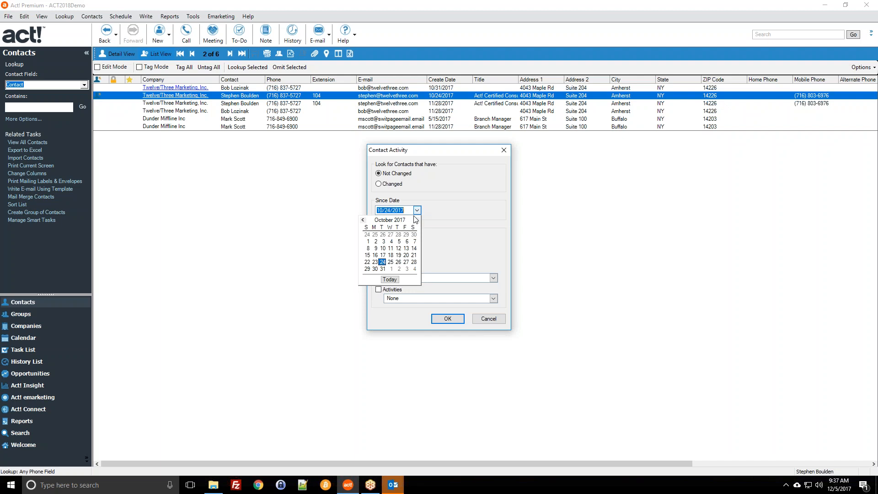
click(364, 220)
click(364, 221)
double_click(364, 220)
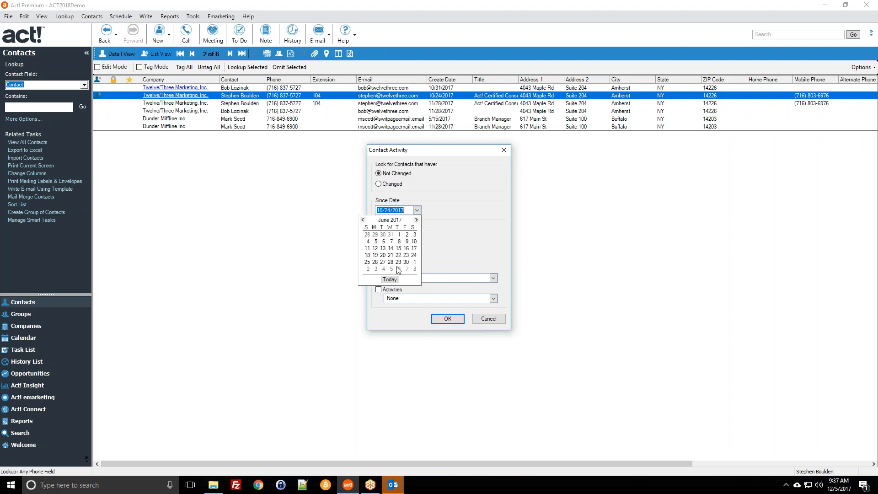
double_click(363, 220)
click(415, 235)
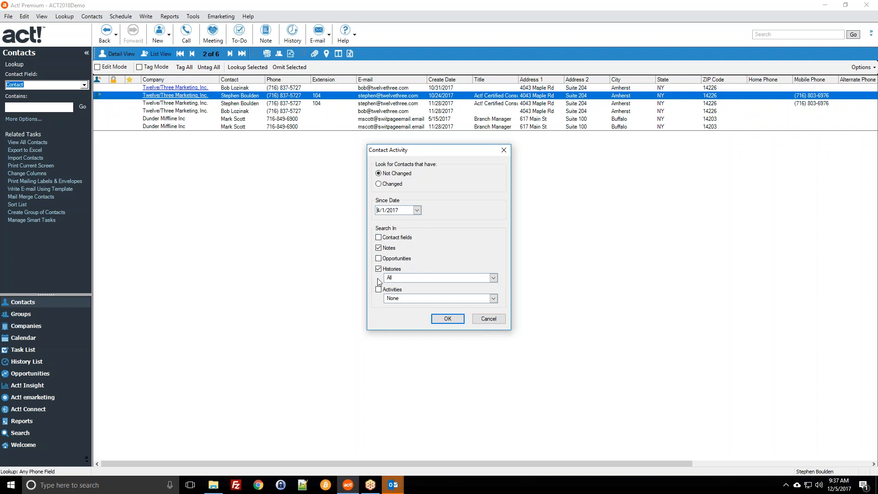
click(445, 317)
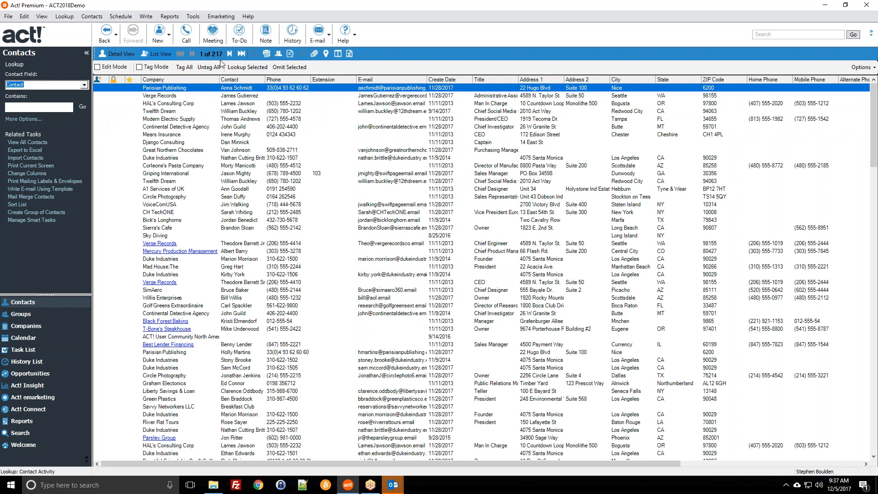
click(357, 174)
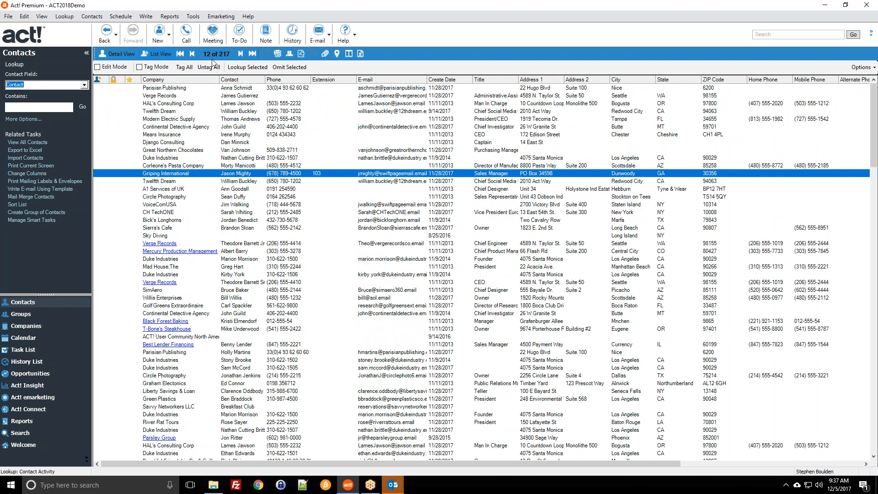
Open the Calendar, keep the user selection, and discard an 8:00–11:30 AM activity.
click(50, 339)
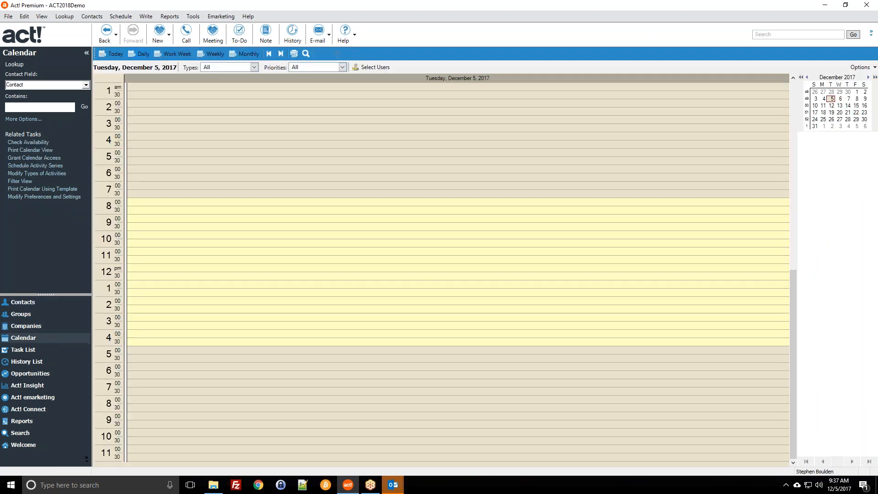
click(370, 68)
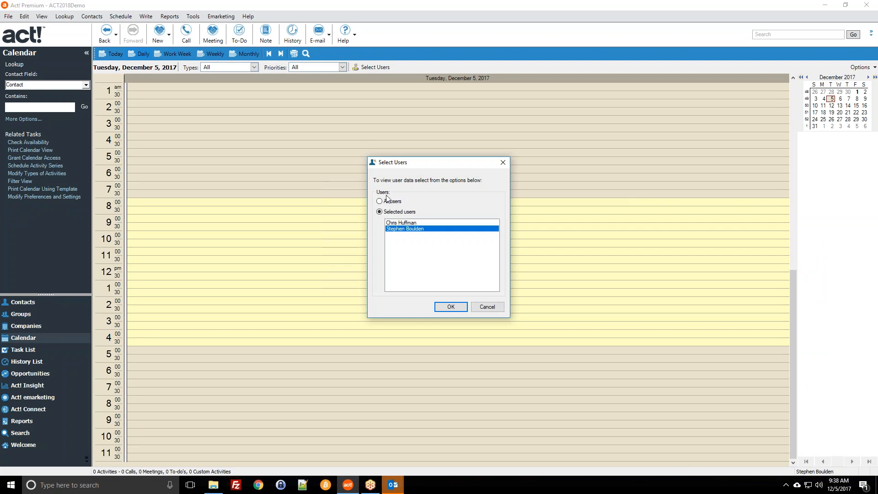
click(486, 307)
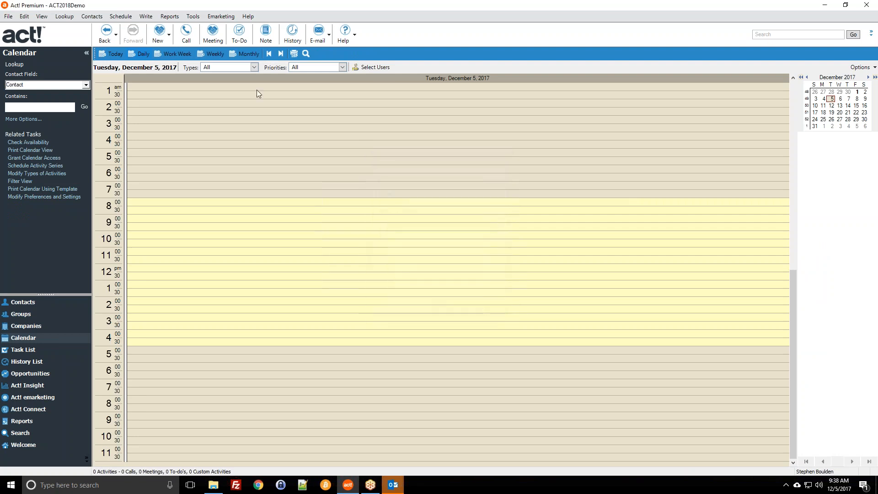
drag(267, 206, 267, 261)
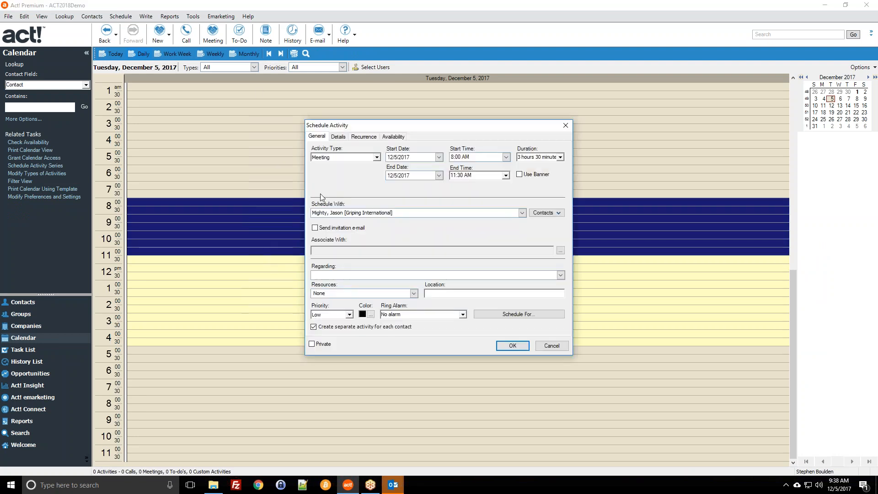
click(506, 315)
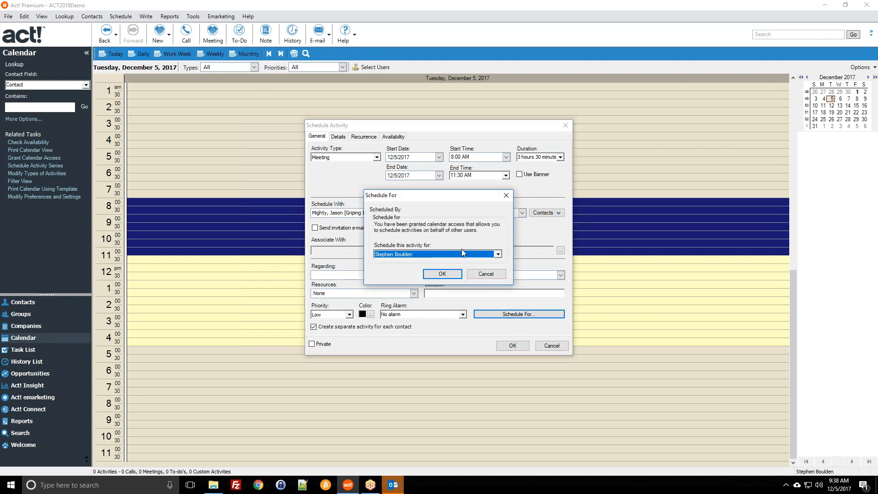
click(462, 255)
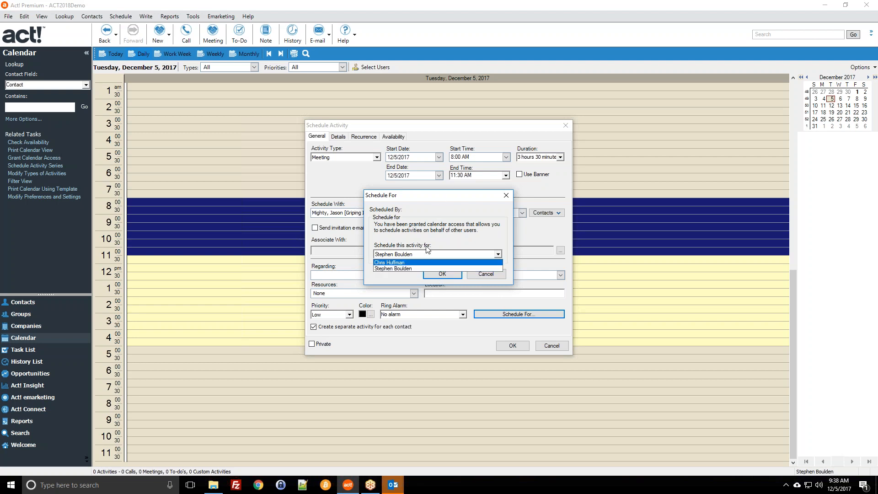
click(447, 235)
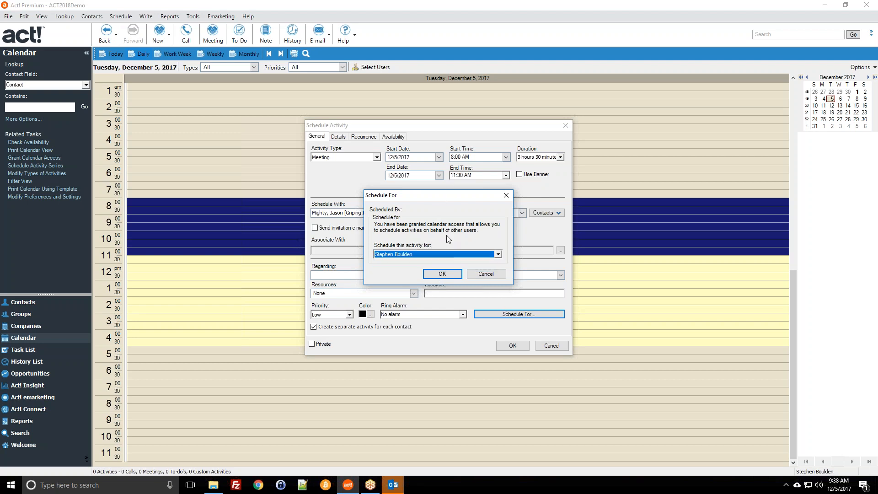
click(487, 274)
click(549, 347)
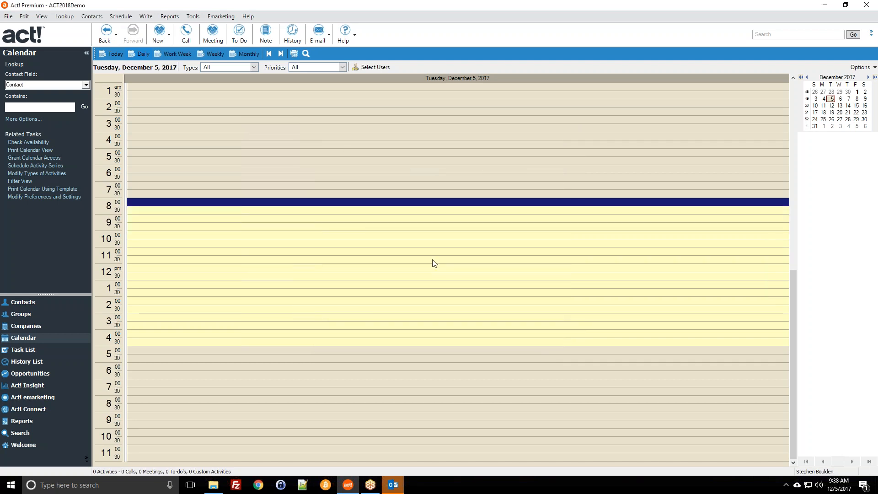
Draft an 8:30–10:30 AM activity, review the Schedule For users, and discard it.
drag(331, 209, 335, 242)
double_click(335, 233)
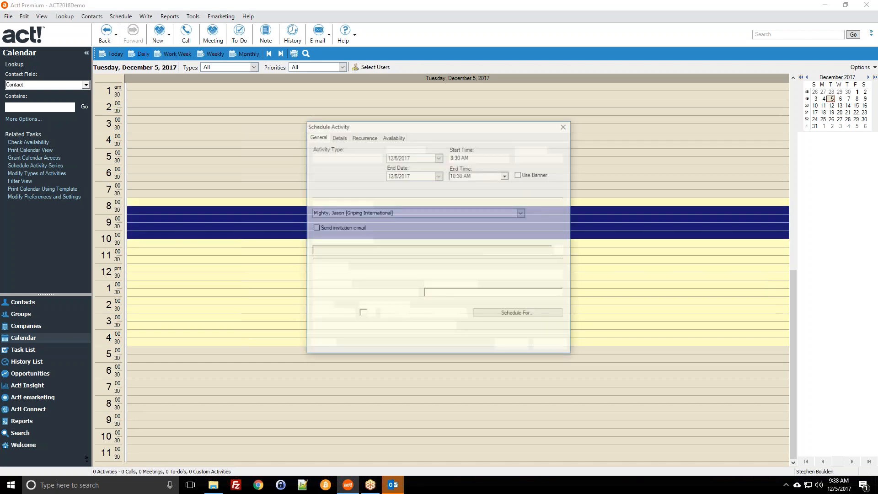
click(519, 314)
click(419, 255)
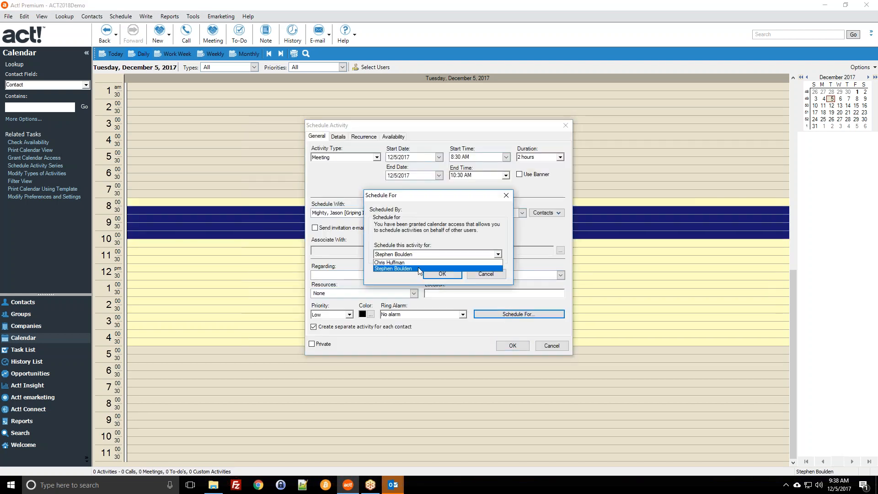
click(483, 277)
click(482, 277)
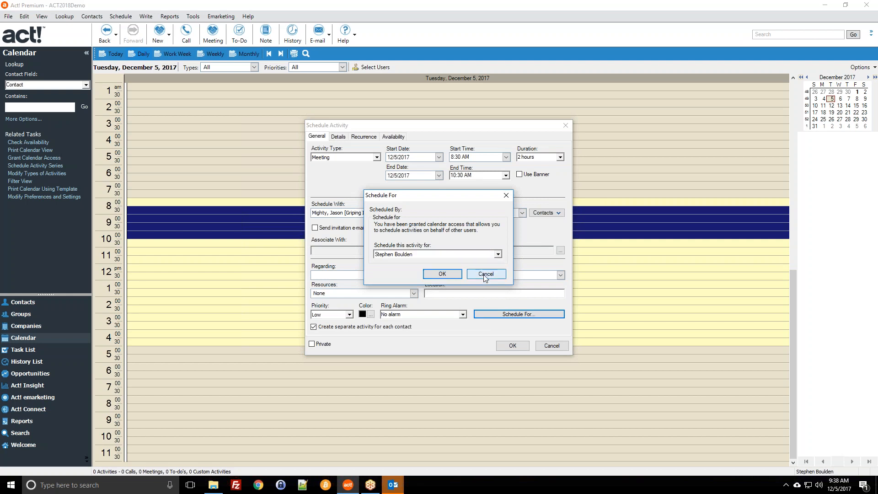
click(547, 347)
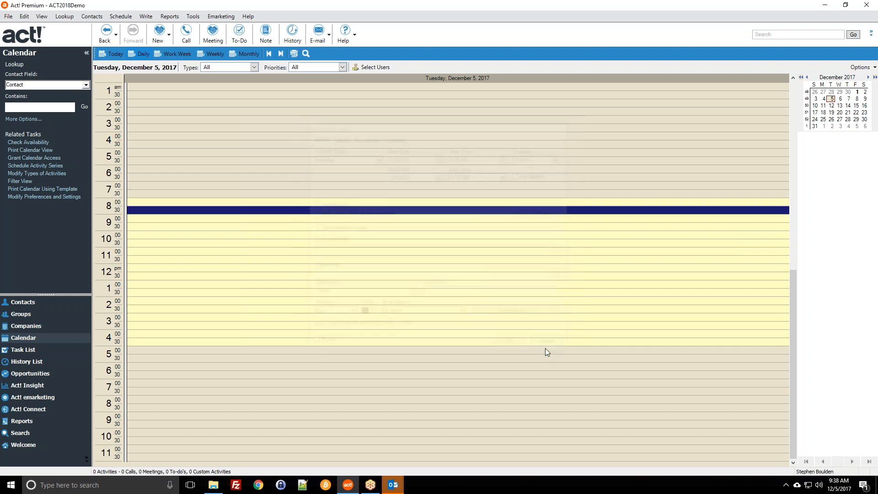
In Grant Calendar Access, give one standard user View and Schedule, dismissing browse-role warnings.
click(117, 17)
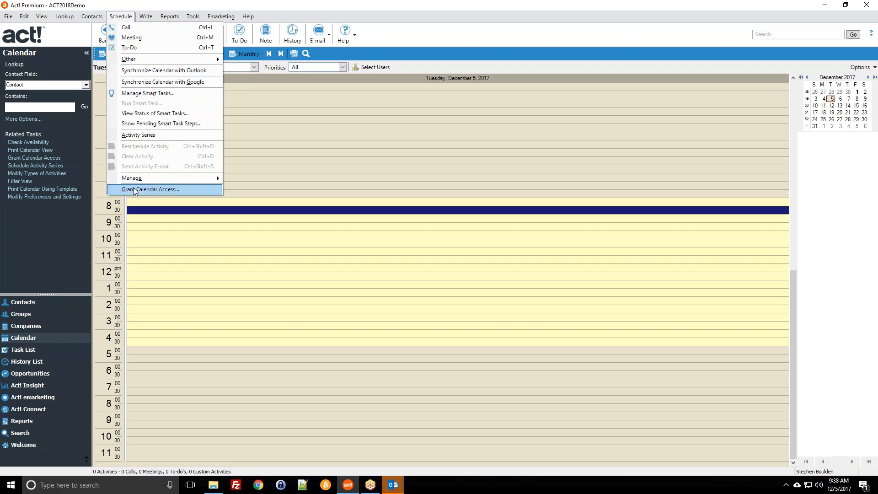
click(177, 190)
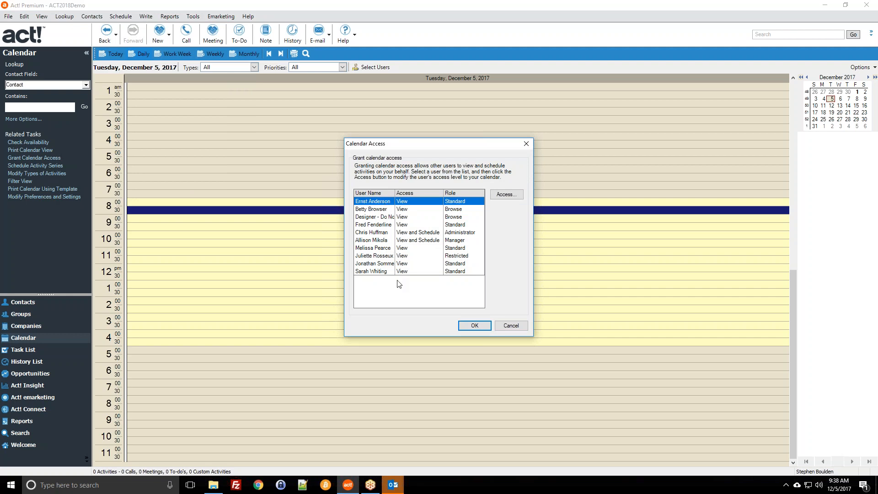
double_click(380, 226)
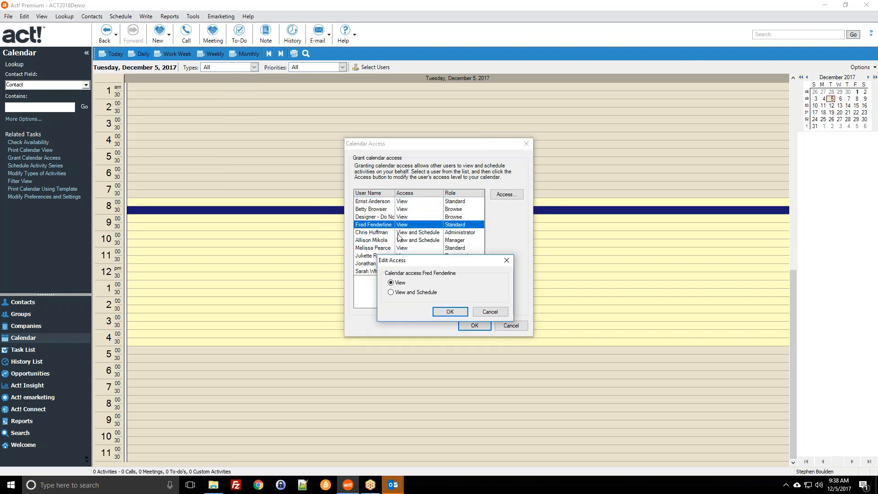
click(407, 294)
click(450, 312)
double_click(406, 217)
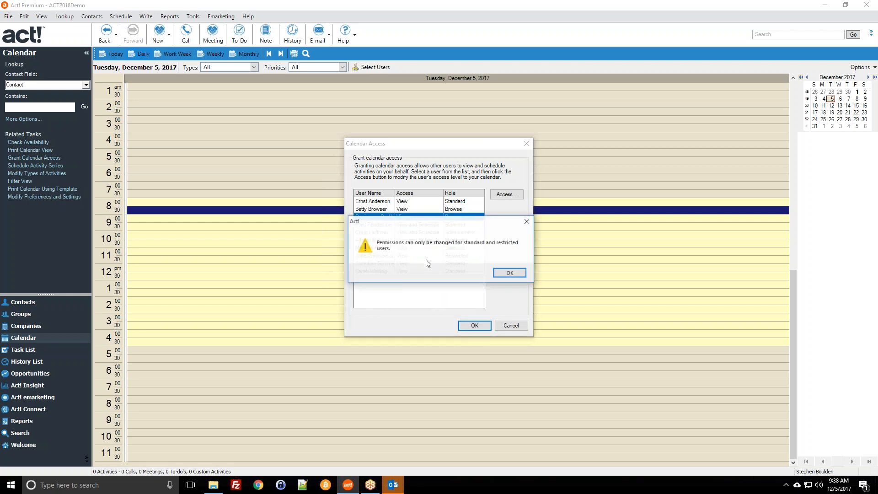
click(509, 273)
double_click(389, 209)
click(523, 273)
Give two more standard users View and Schedule access, then cancel the dialog.
double_click(430, 202)
click(419, 242)
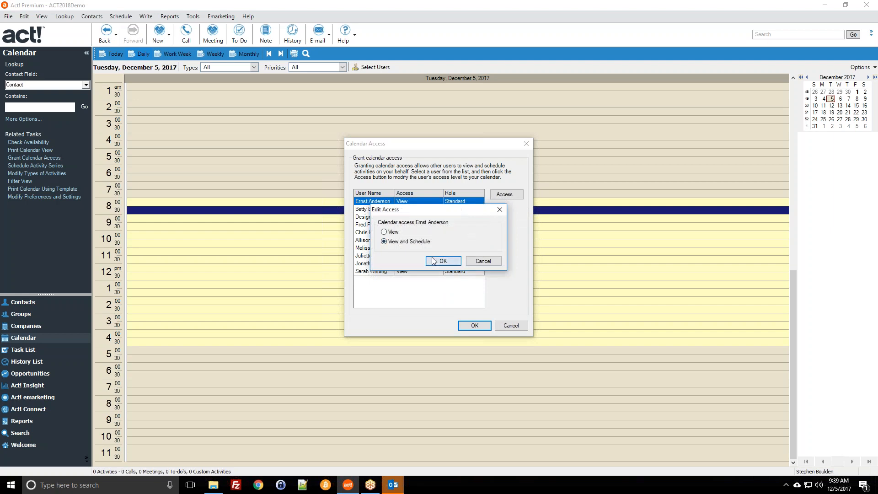
click(434, 261)
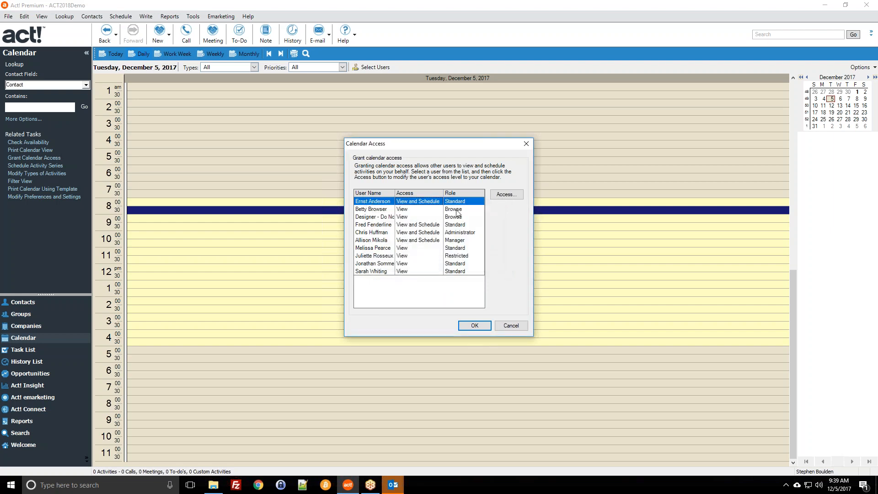
click(437, 248)
double_click(417, 248)
click(409, 242)
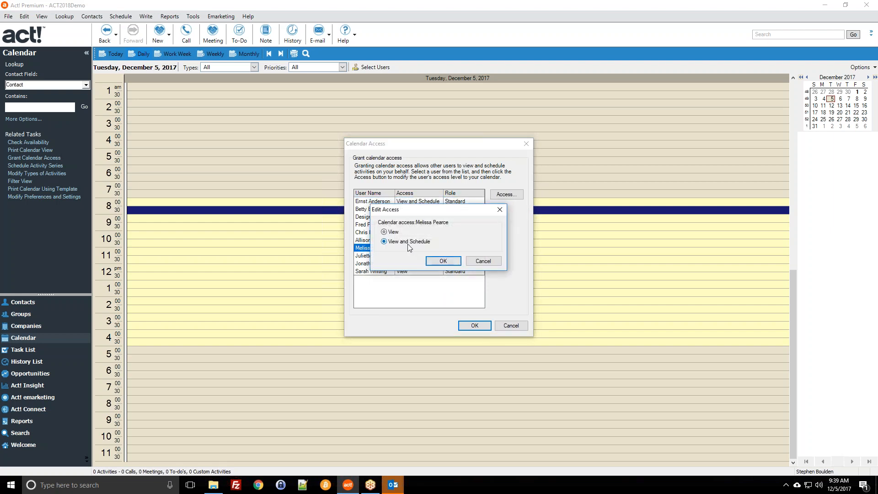
click(428, 261)
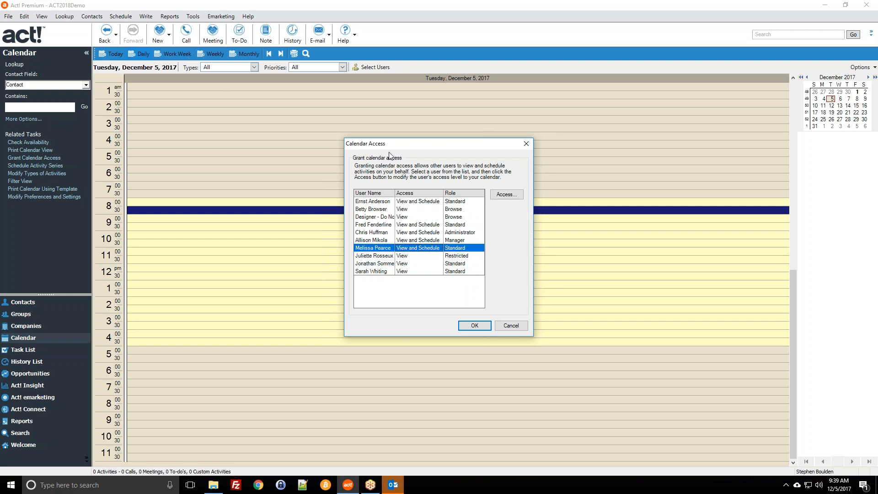
click(512, 326)
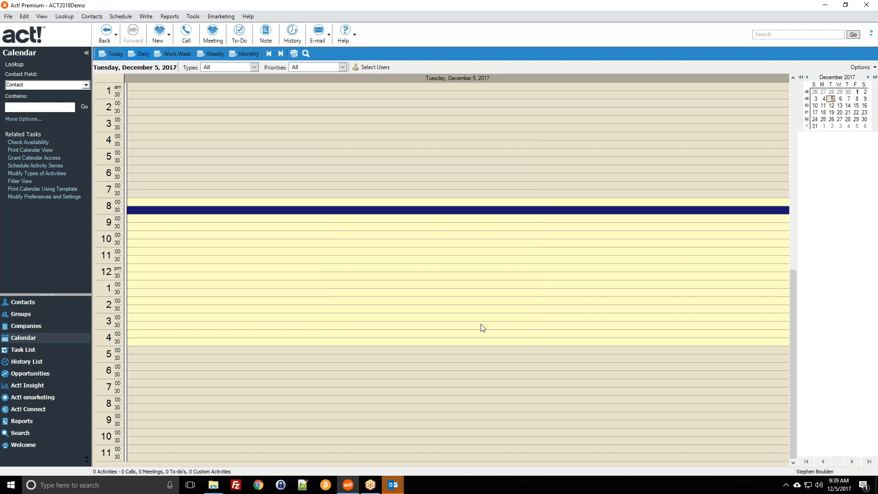
Return to the Contacts list and close the Tools menu without choosing a command.
click(21, 302)
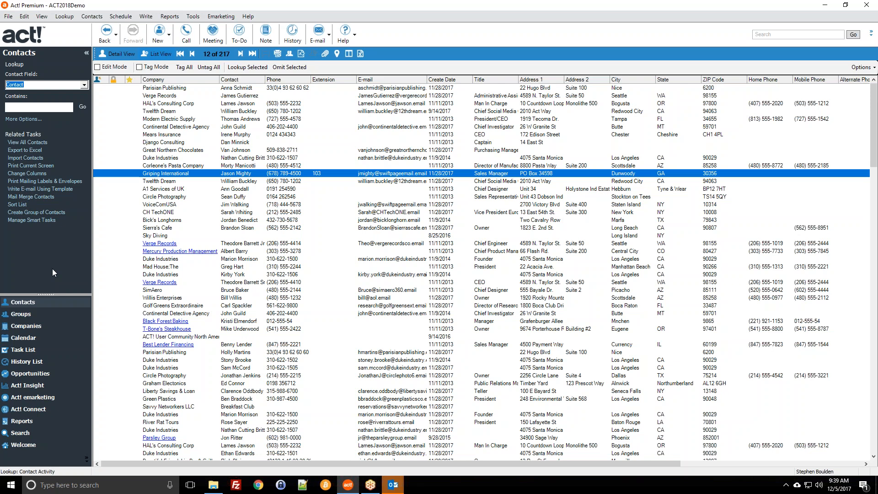
click(194, 17)
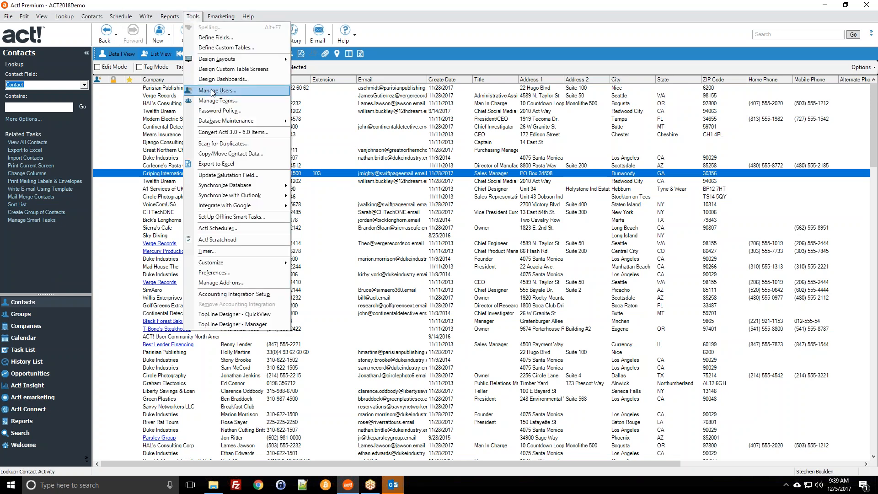
click(224, 4)
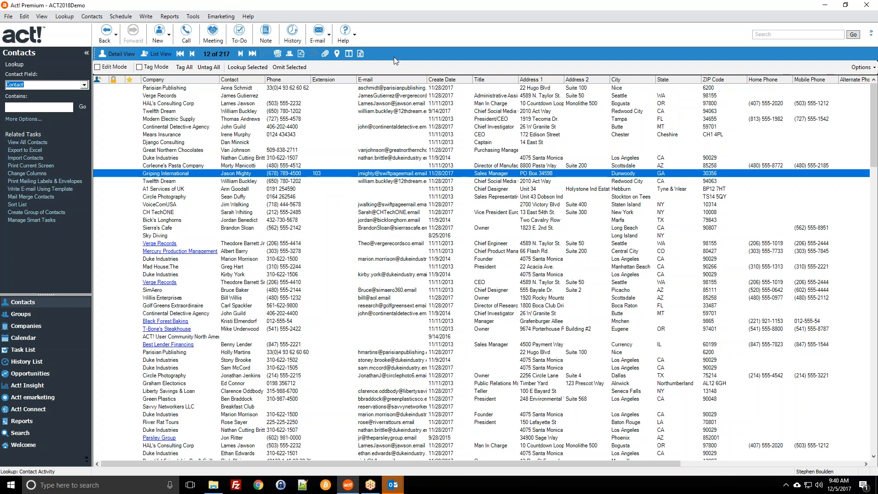
Create a new contact with its name and e-mail address, then view all 304 contacts.
click(158, 33)
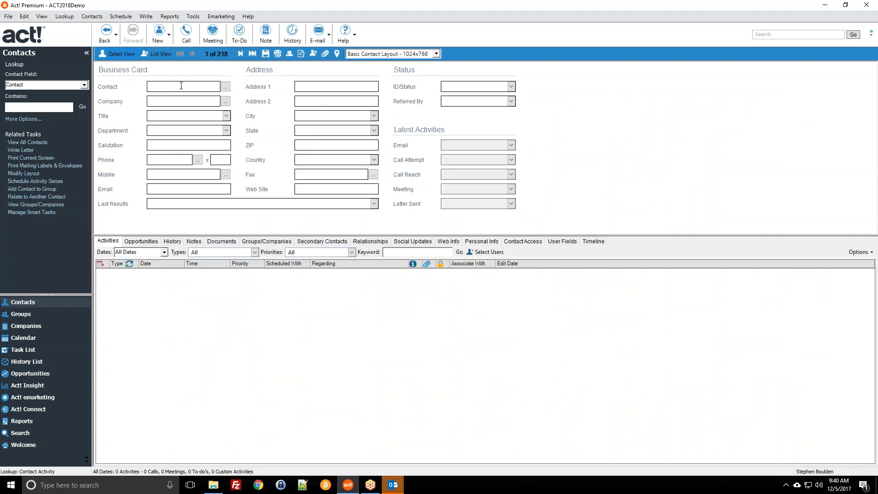
key(Tab)
key(Tab)
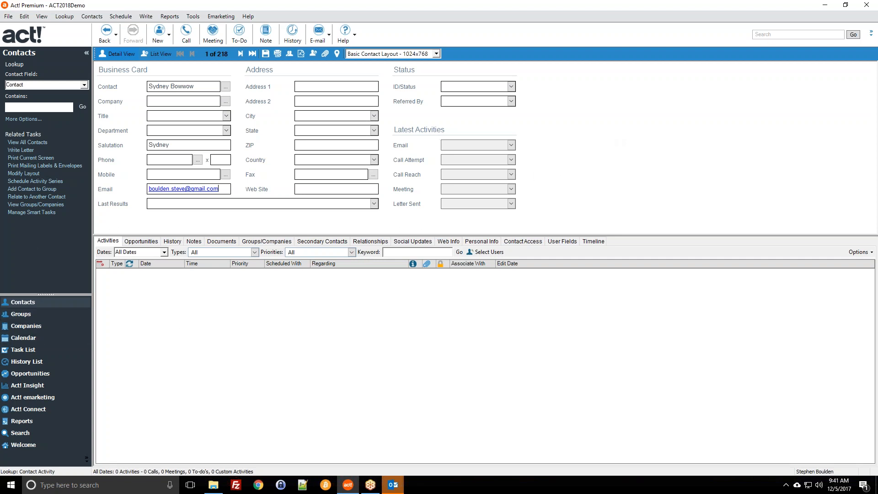
click(26, 142)
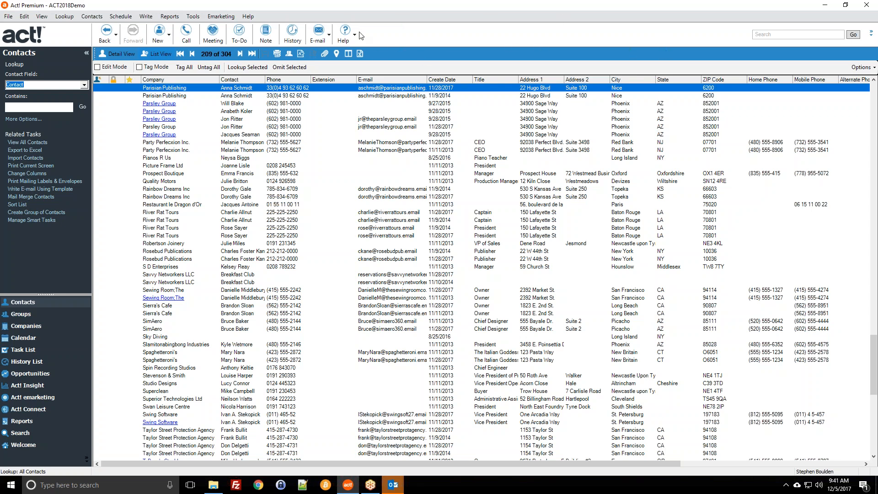
Add the Synchronize Now command to the menu bar through Customize Menus and Toolbars.
right_click(263, 17)
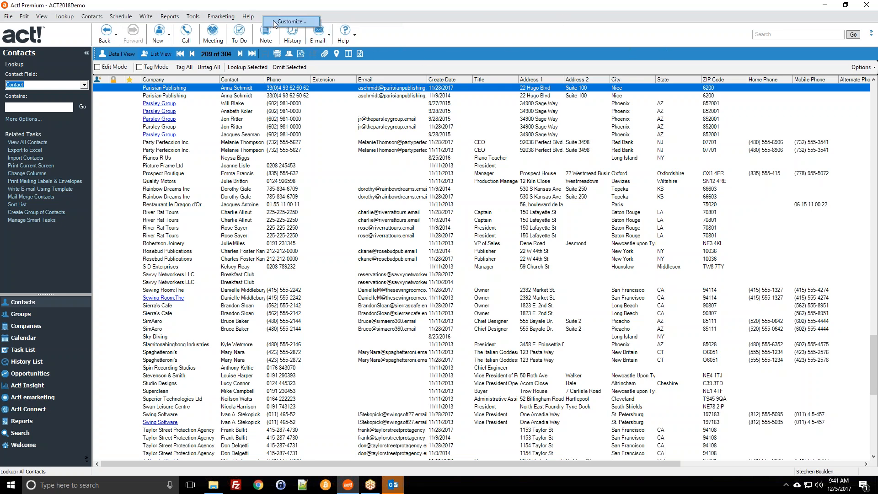
click(275, 23)
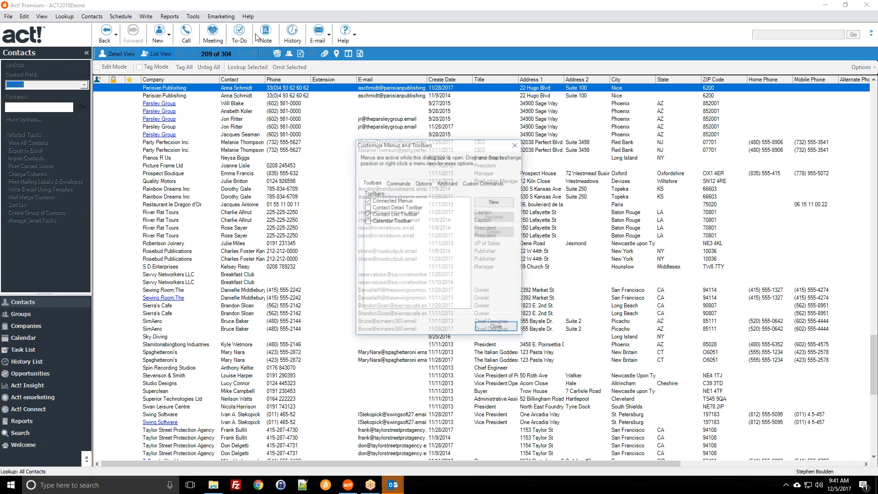
click(401, 183)
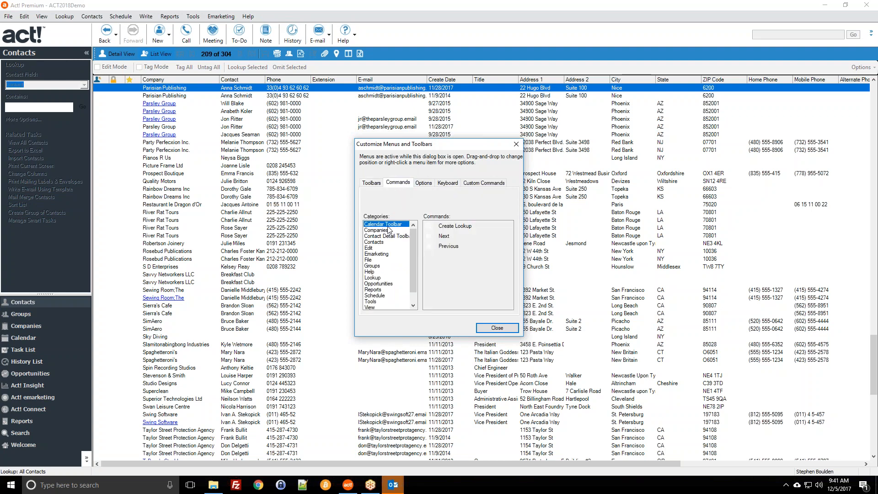
click(383, 272)
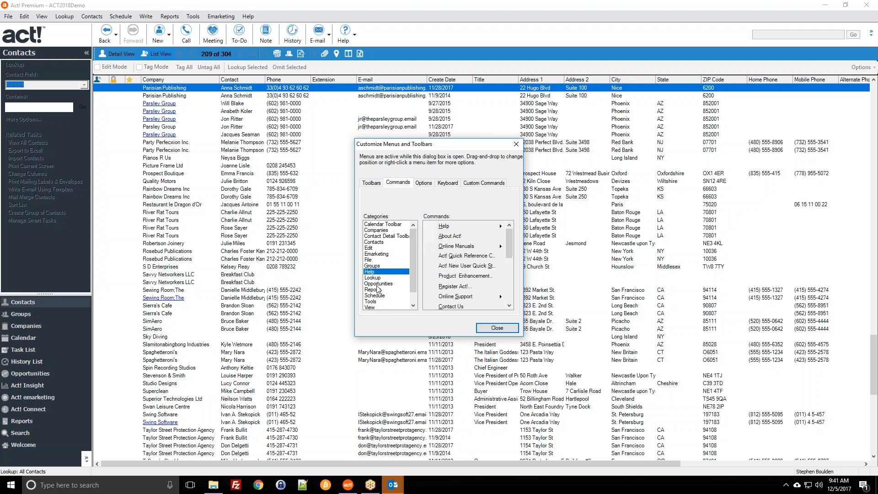
click(371, 302)
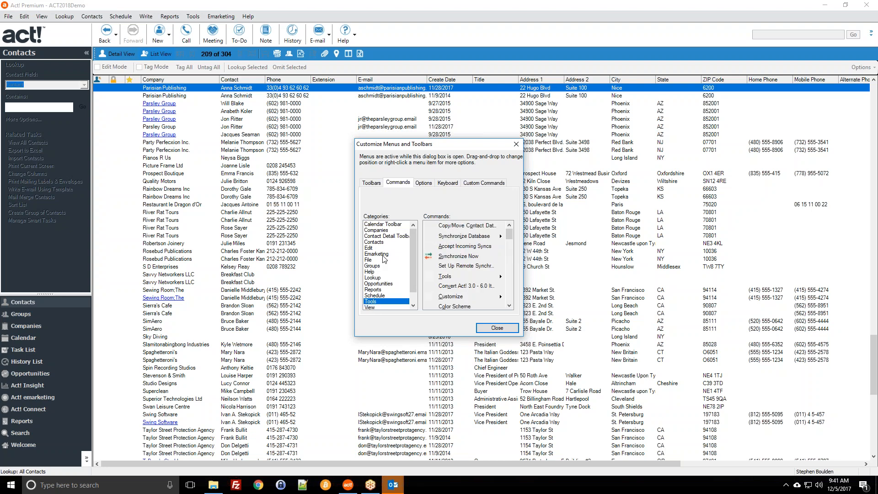
click(380, 278)
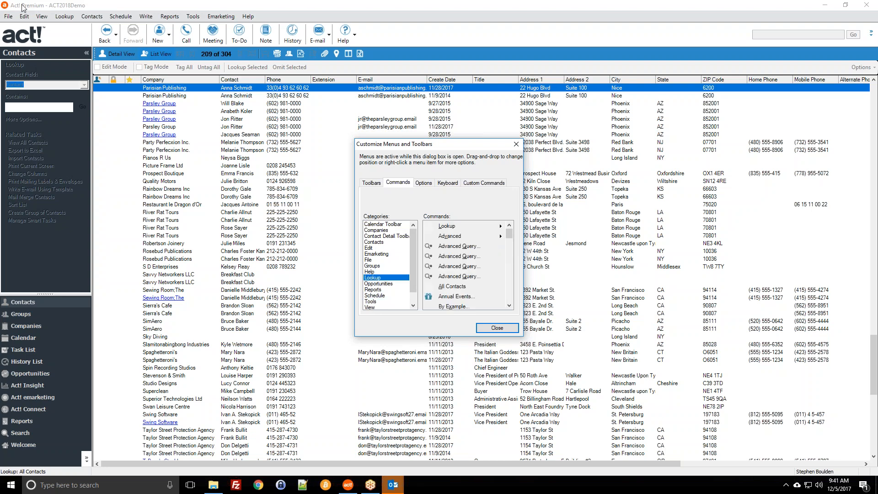
scroll(449, 231, down, 5)
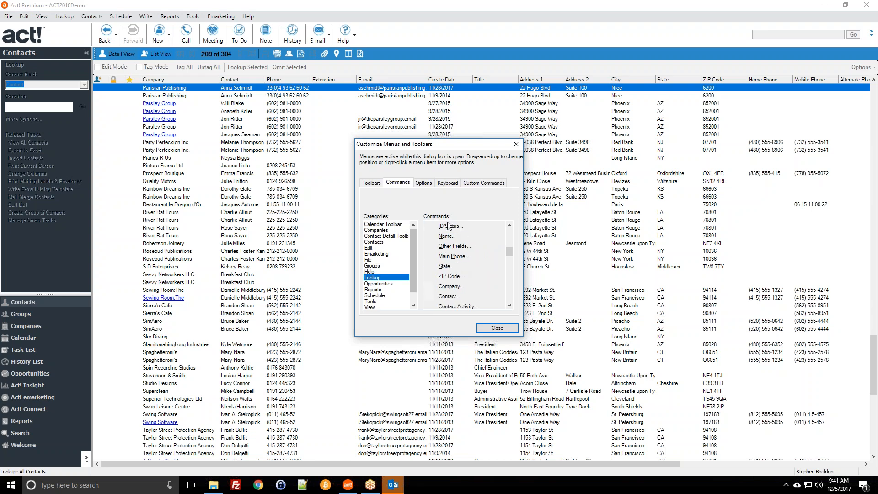
scroll(392, 287, down, 2)
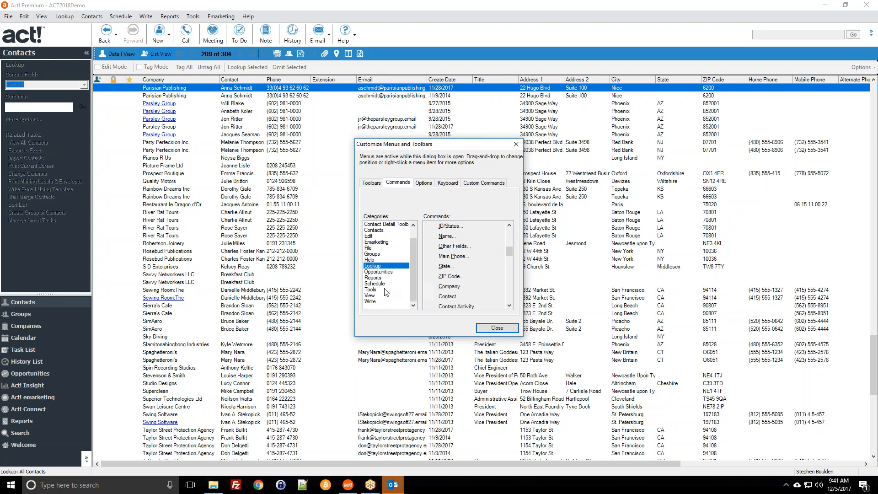
click(385, 290)
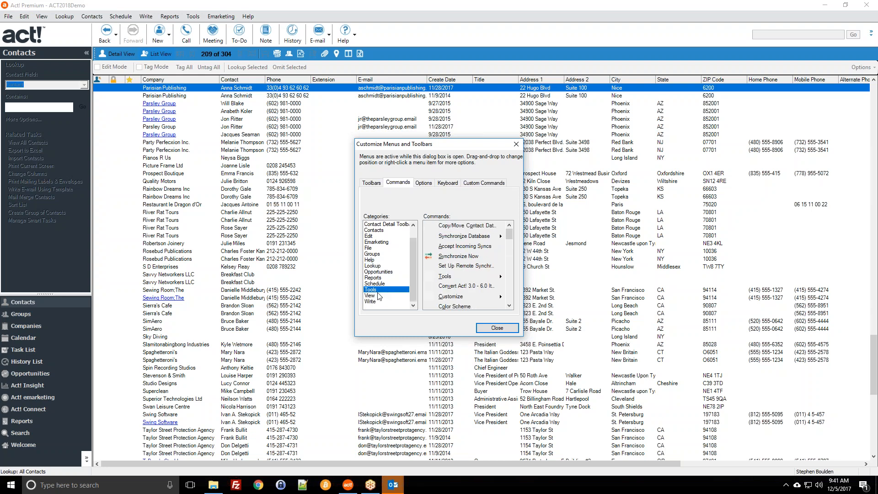
drag(470, 257, 258, 20)
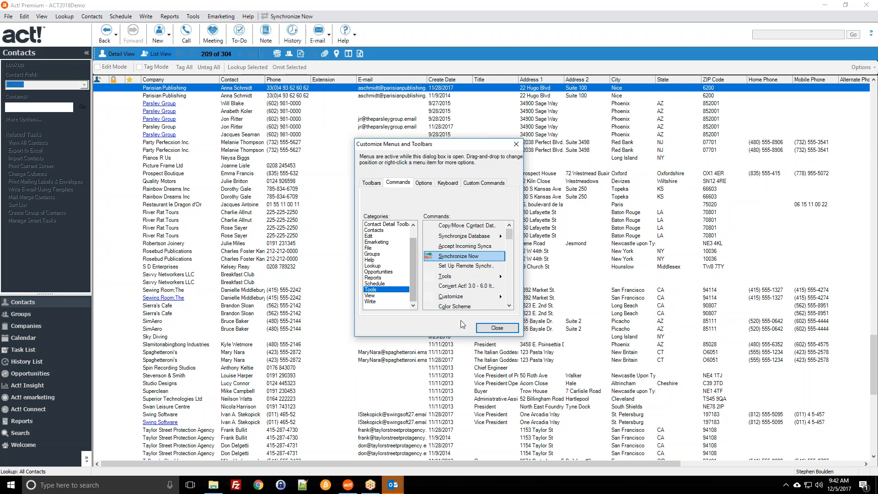
click(484, 328)
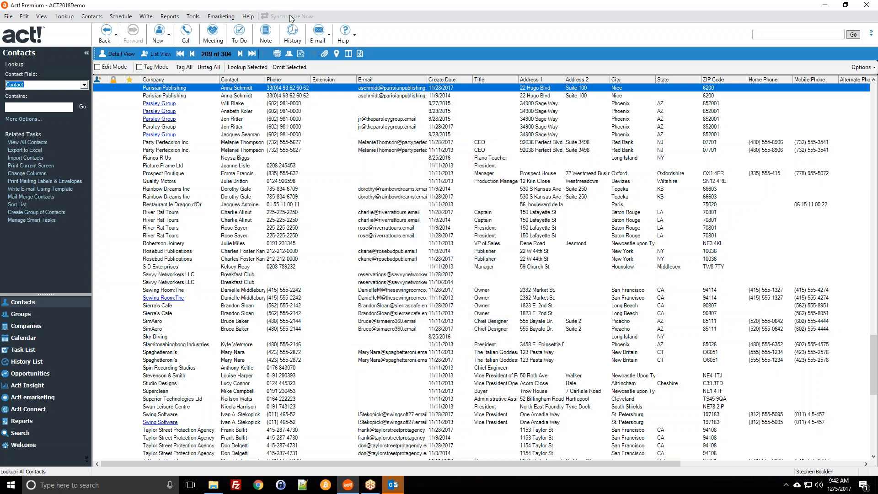
click(193, 16)
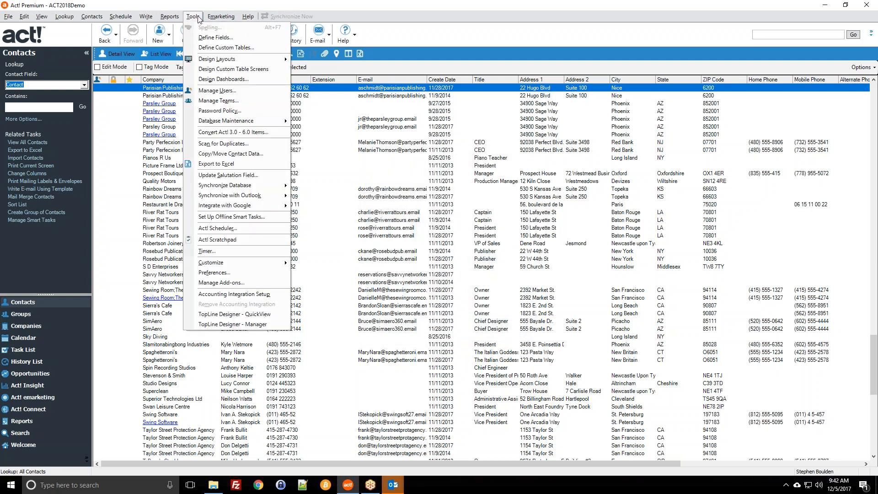
click(318, 6)
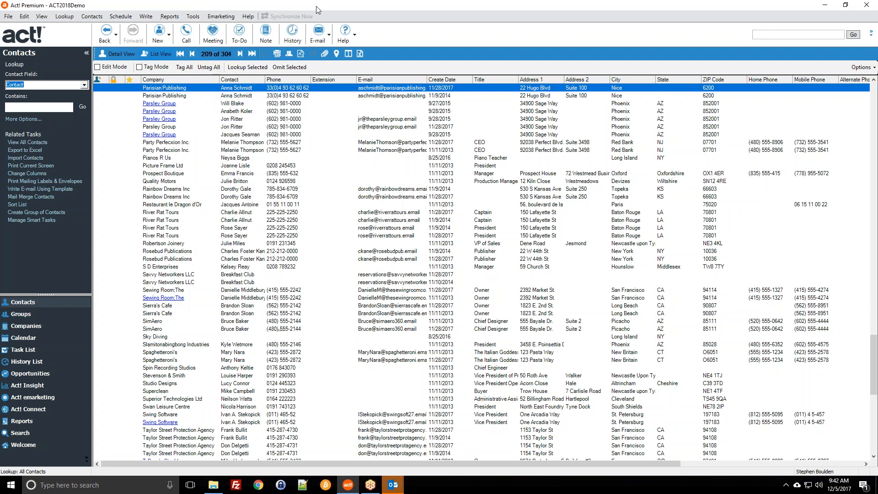
From the Tools category, add Synchronize Calendar with Outlook and Synchronize Contacts with Outlook to the menus.
right_click(335, 17)
click(344, 23)
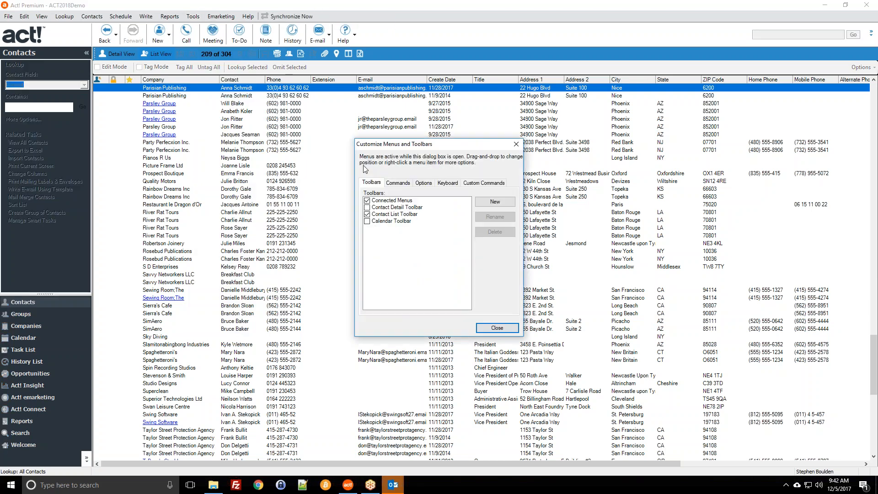
click(405, 184)
click(381, 260)
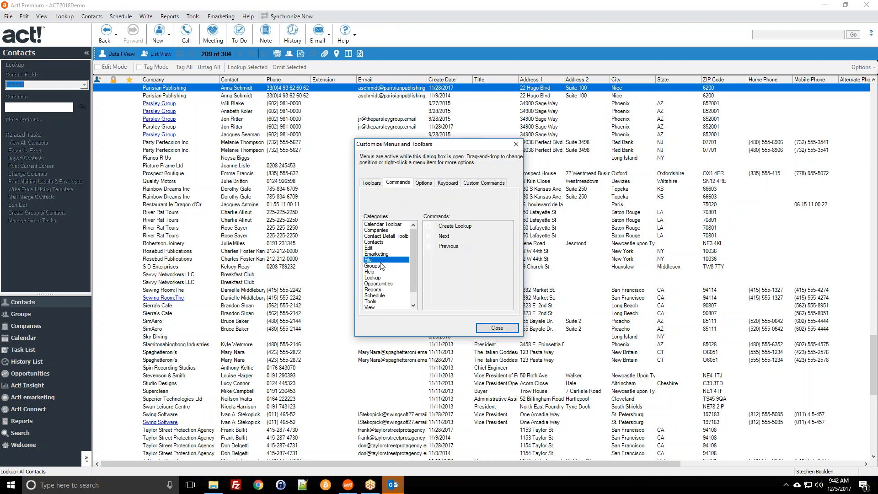
scroll(384, 283, down, 2)
click(383, 289)
scroll(457, 274, down, 4)
scroll(471, 272, down, 5)
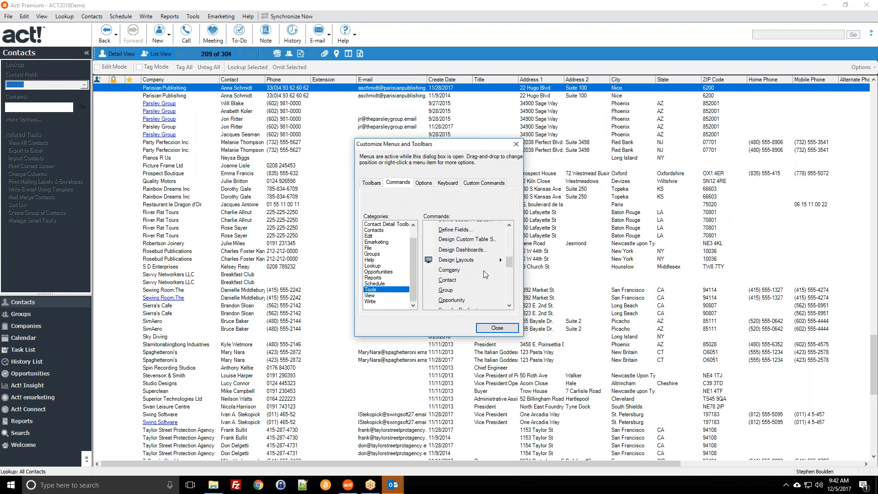
scroll(473, 266, down, 3)
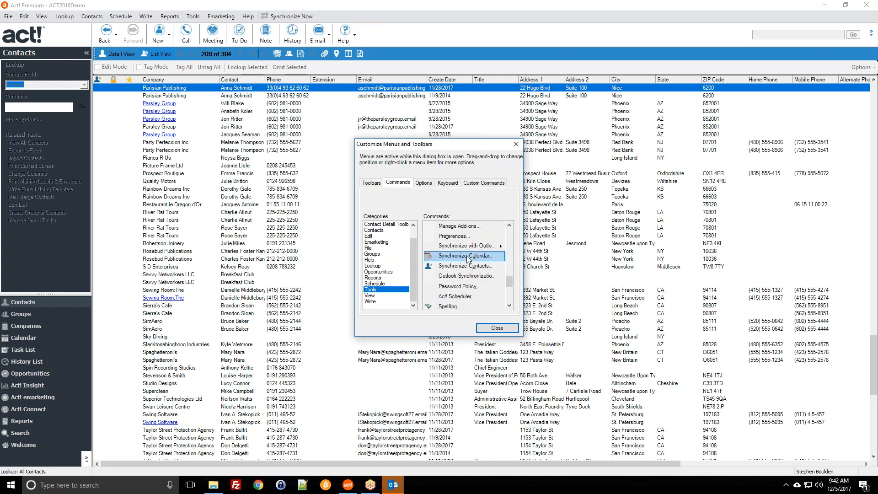
drag(456, 259, 312, 17)
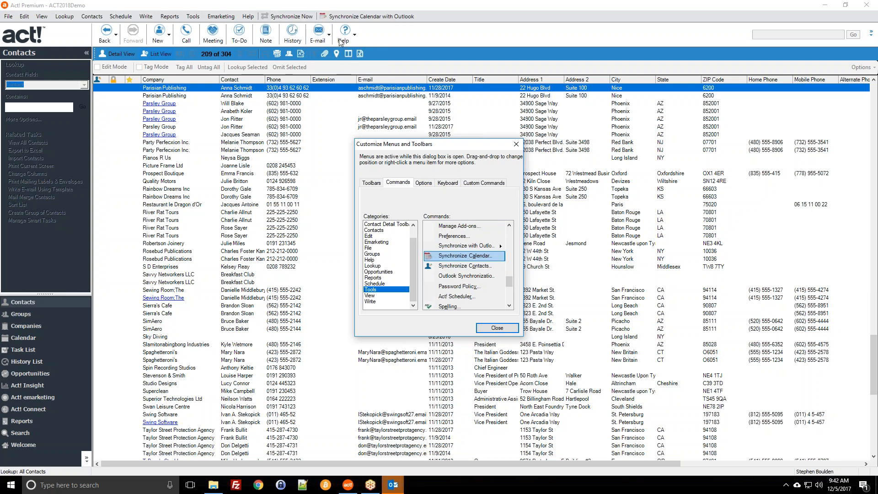
drag(455, 266, 414, 17)
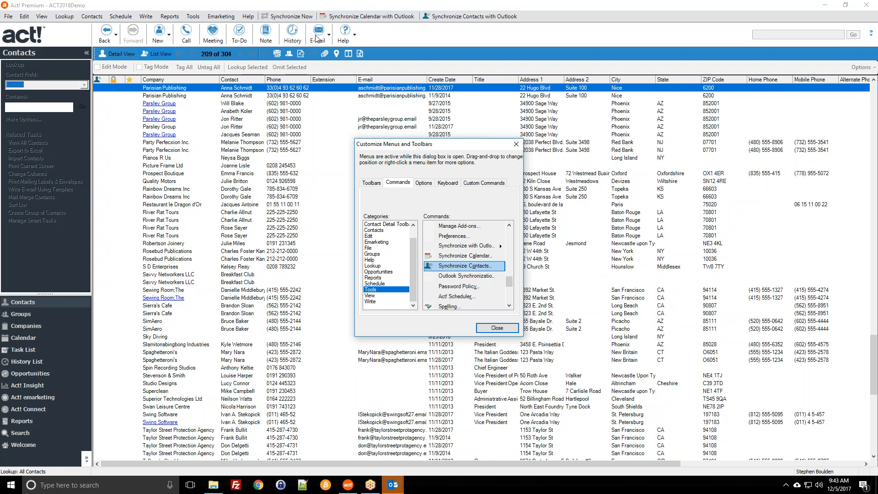
click(500, 328)
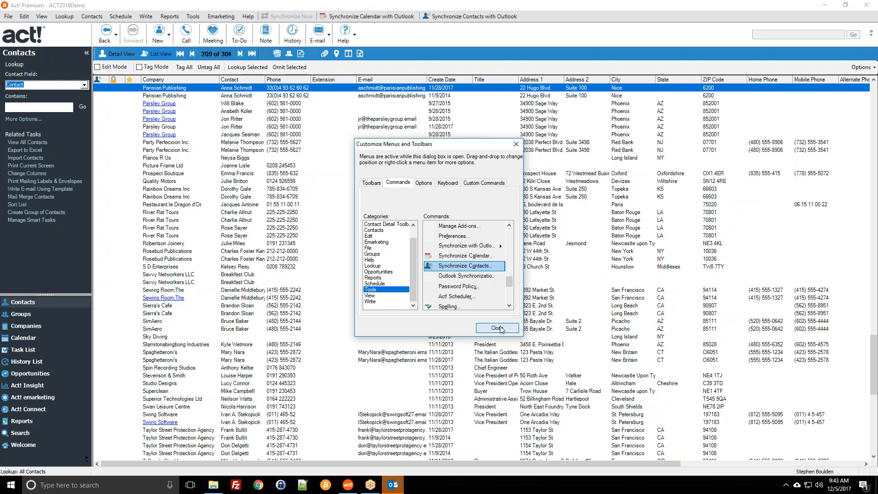
Close the Customize dialog and switch to the daily calendar for Tuesday, December 5, 2017.
click(502, 328)
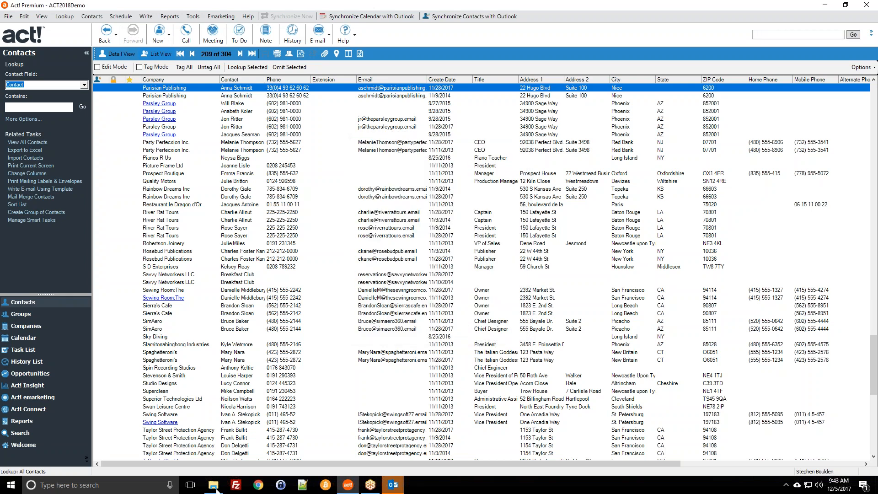
click(42, 339)
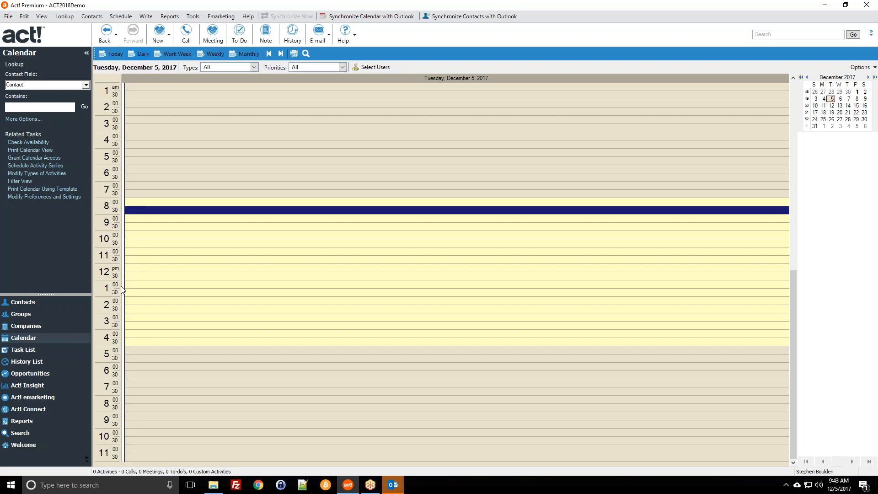
click(134, 203)
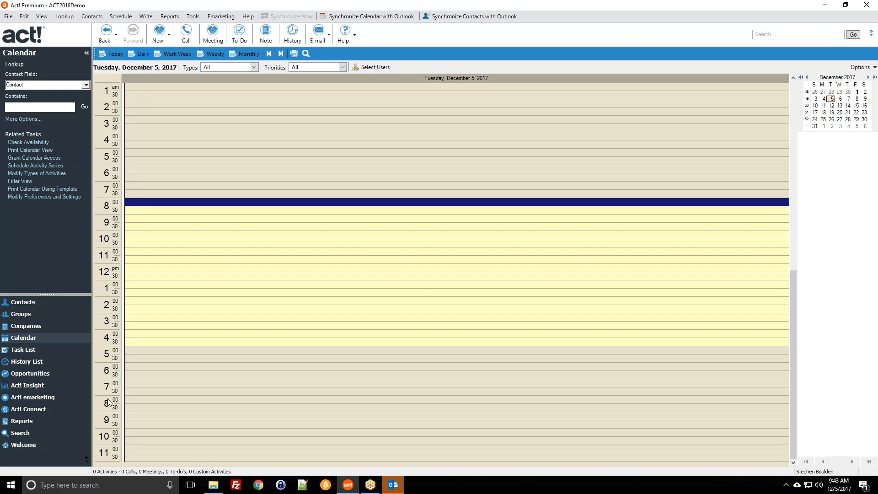
scroll(172, 404, up, 1)
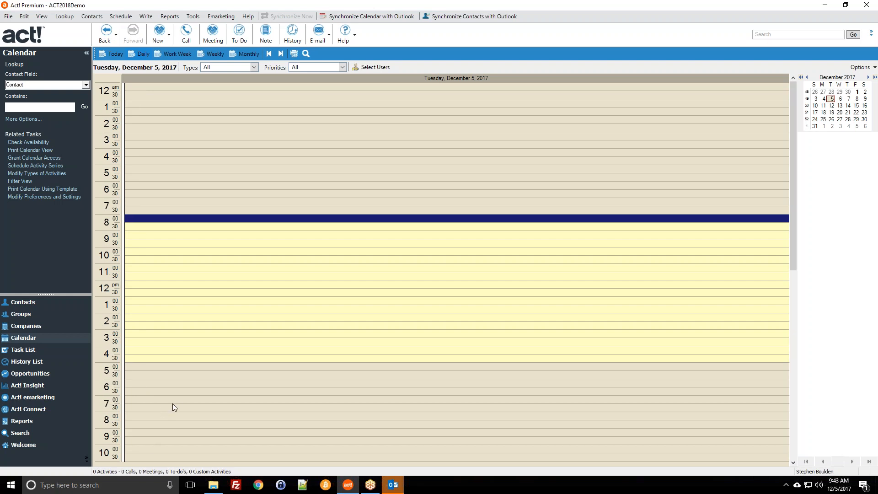
scroll(172, 404, down, 1)
click(192, 16)
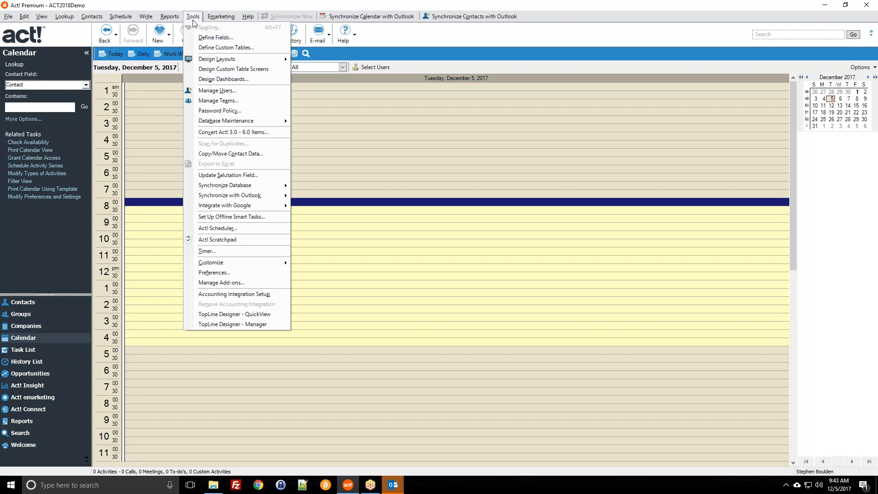
Set the daily and work week calendar increments to 15 Minutes in Calendar Preferences.
click(213, 273)
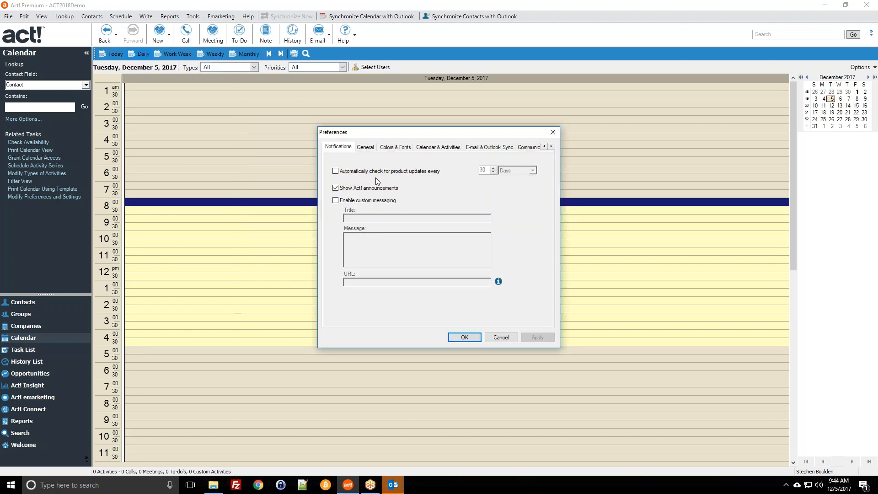
click(437, 149)
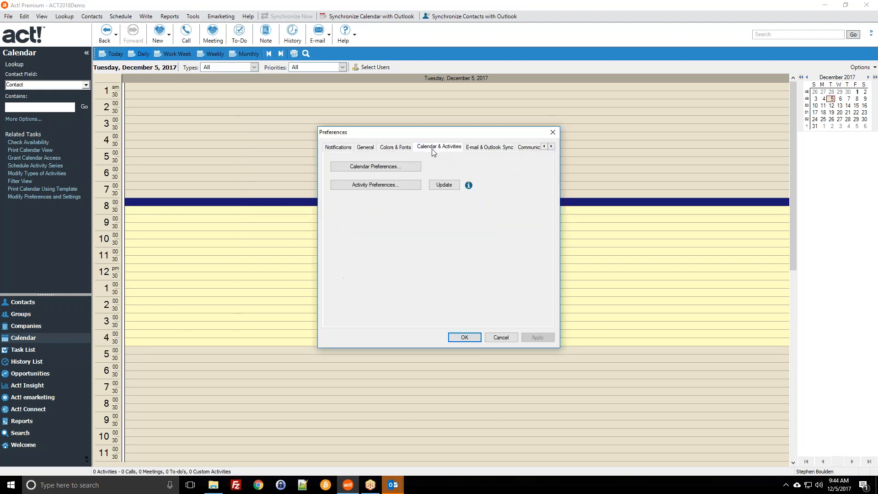
click(390, 171)
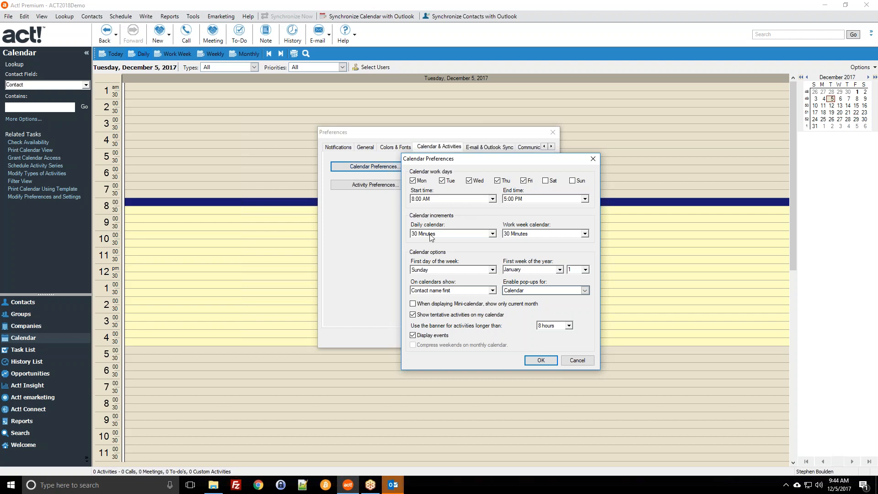
click(430, 236)
click(430, 254)
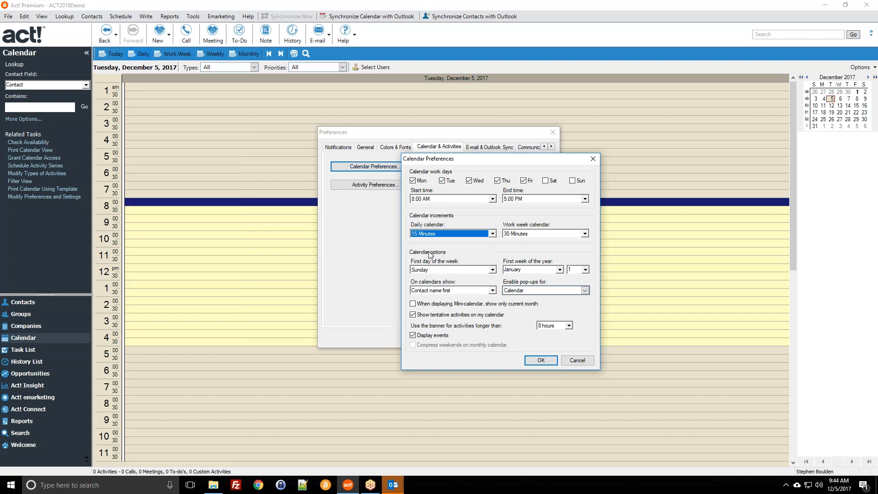
click(524, 235)
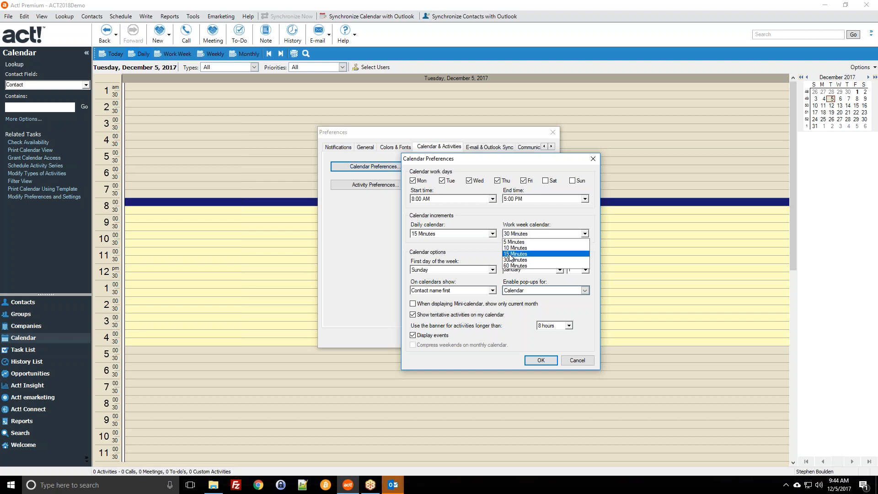
click(509, 255)
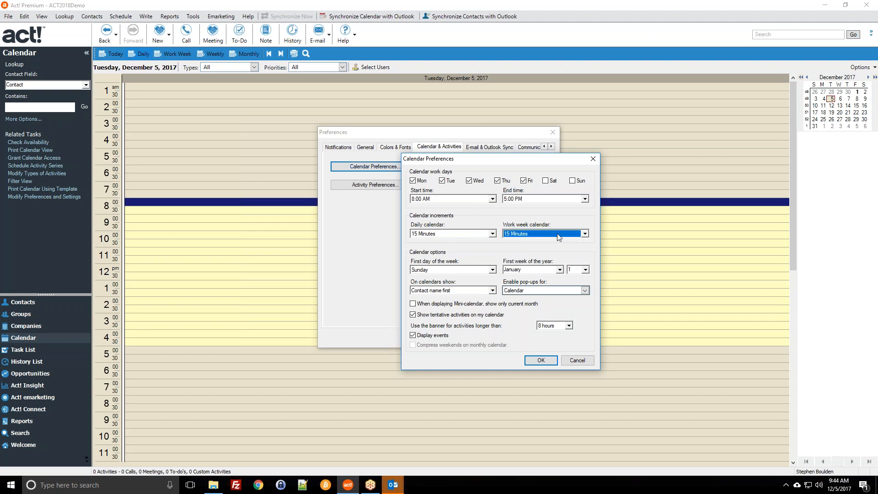
click(541, 361)
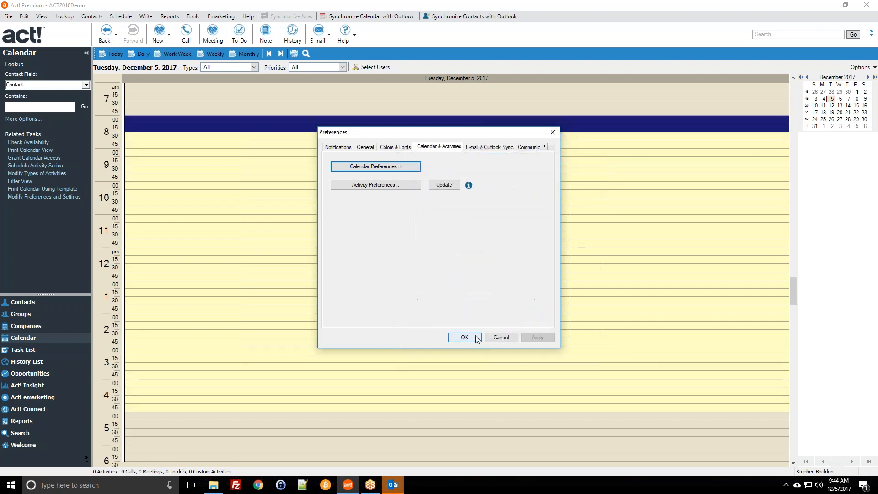
click(462, 336)
click(346, 294)
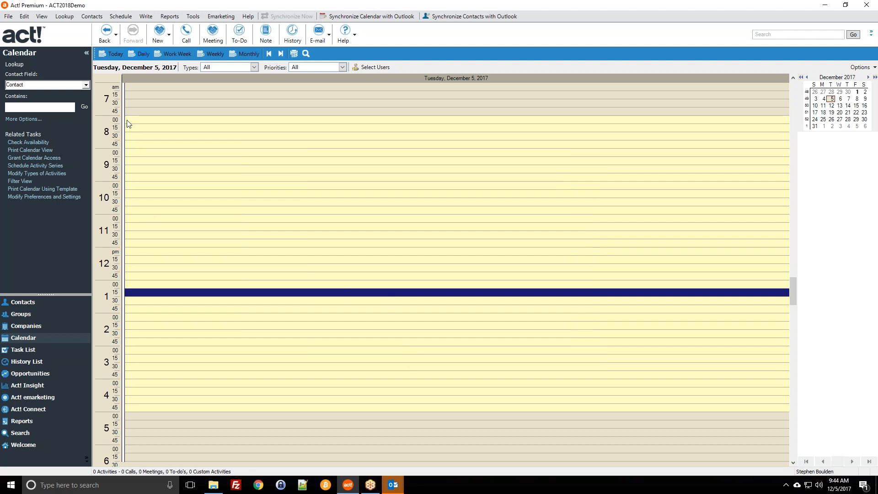
click(150, 123)
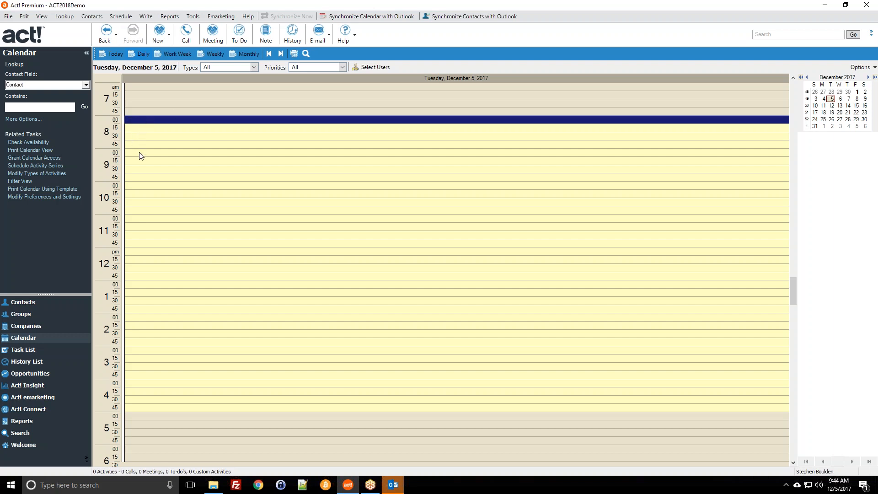
drag(142, 164, 136, 182)
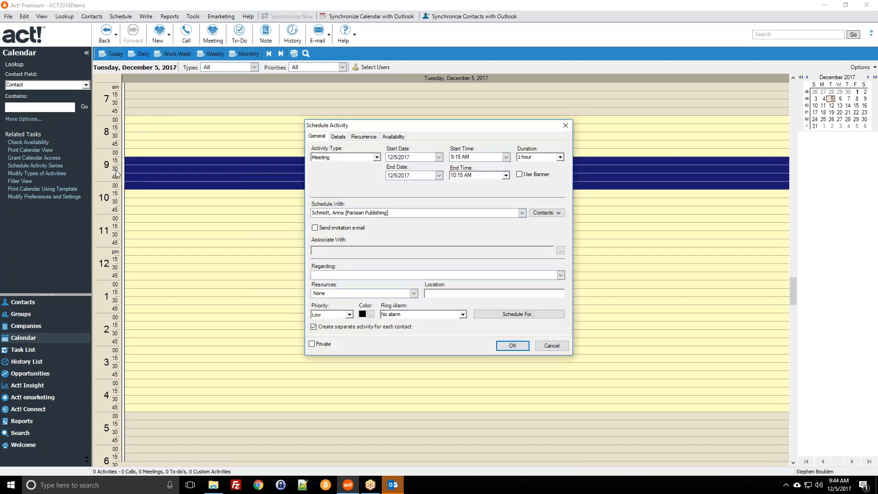
click(552, 346)
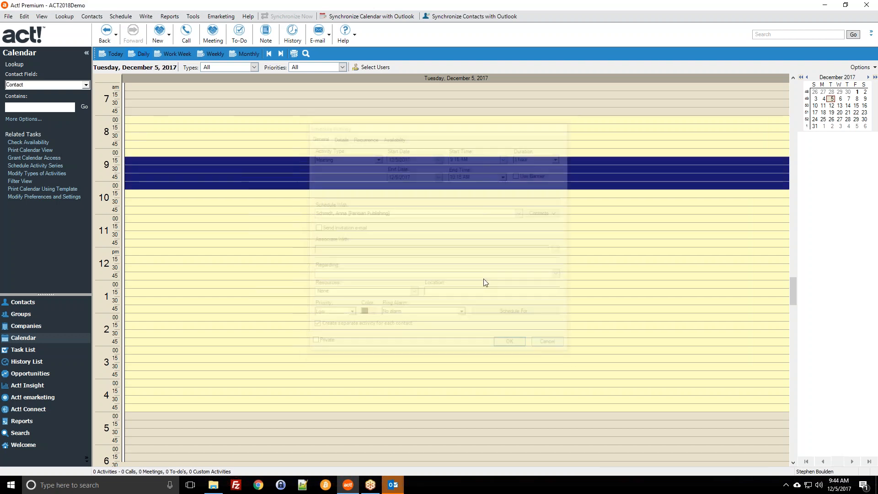
click(192, 16)
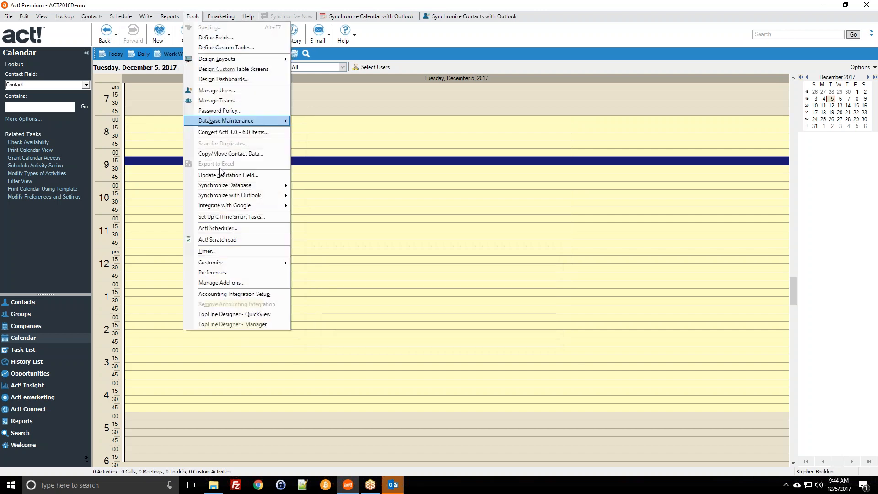
Review the calendar and Colors & Fonts preferences, then cancel Preferences without saving changes.
click(223, 273)
click(435, 147)
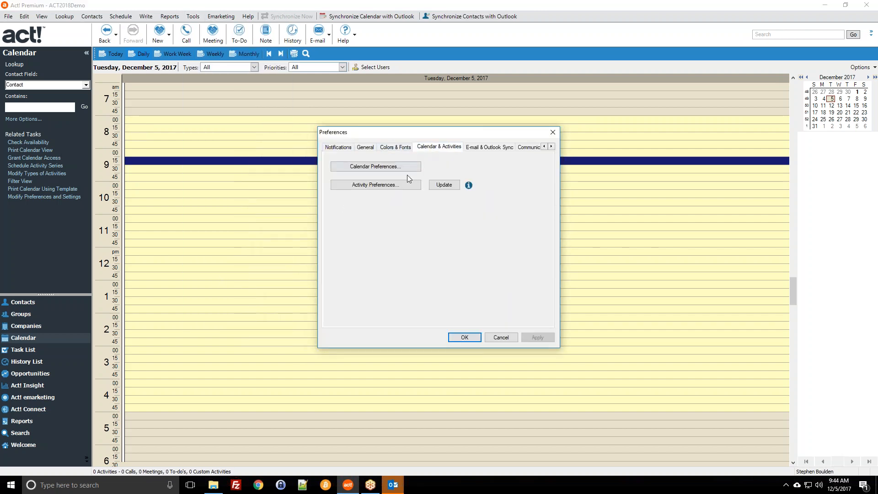
click(392, 168)
click(390, 210)
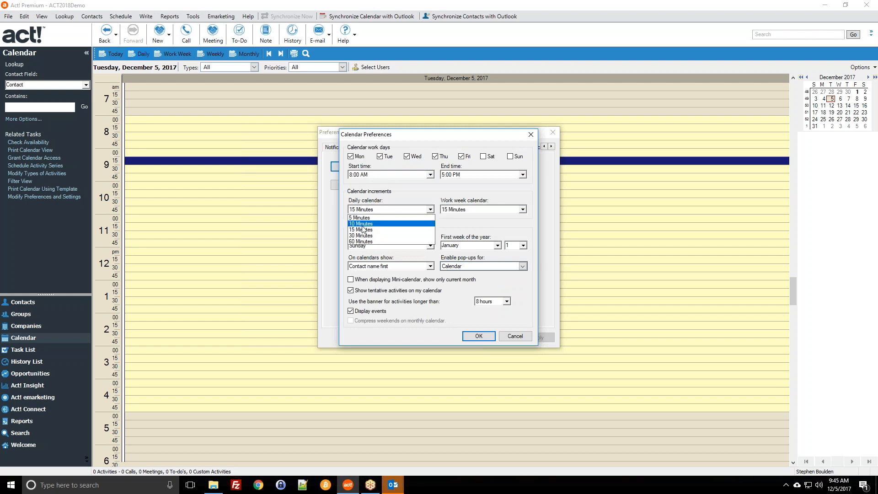
click(520, 339)
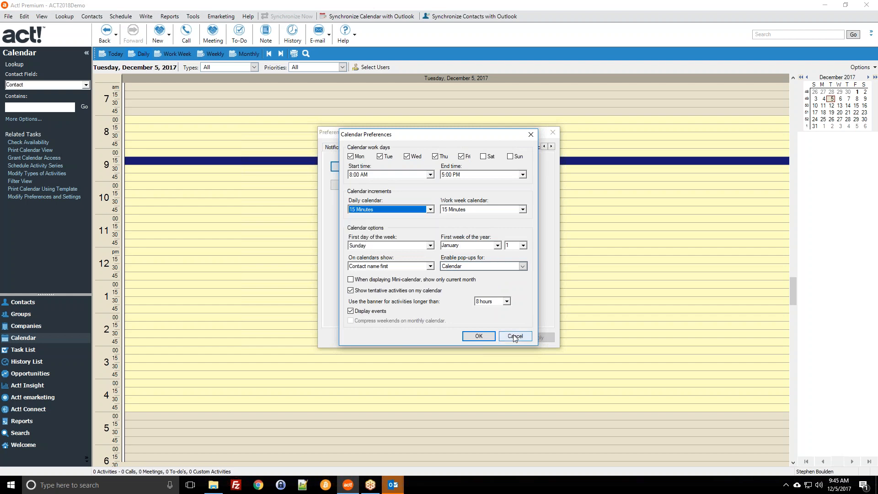
click(512, 338)
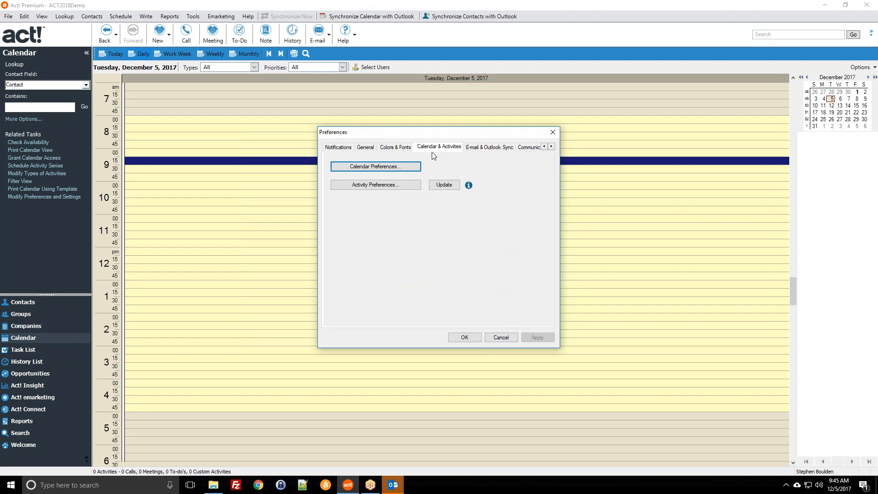
click(387, 150)
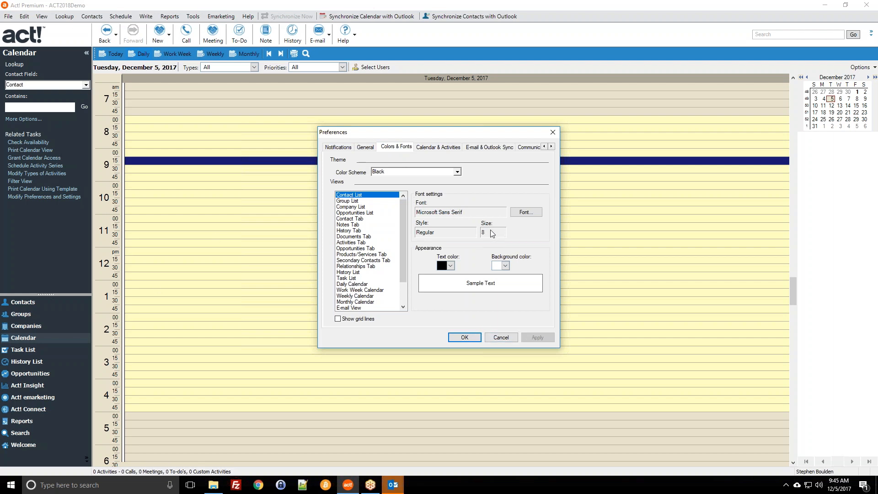
click(501, 337)
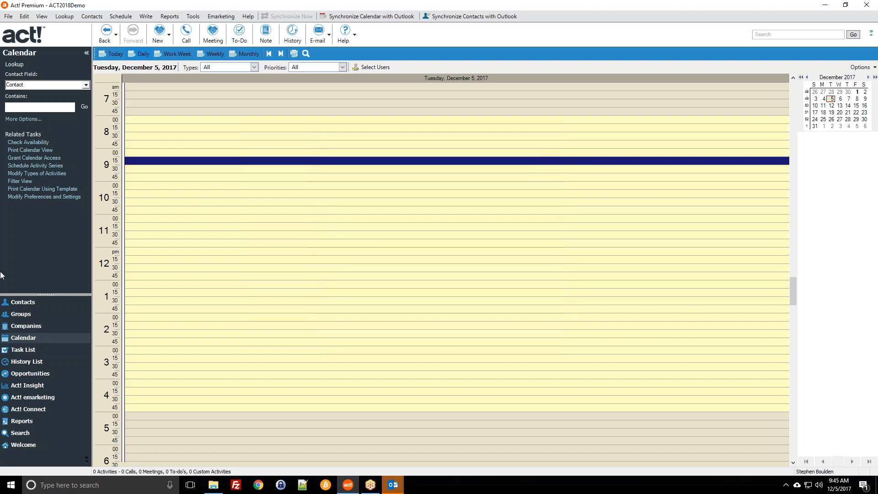
Switch to the contacts list and review the Colors & Fonts settings for several list views.
click(35, 305)
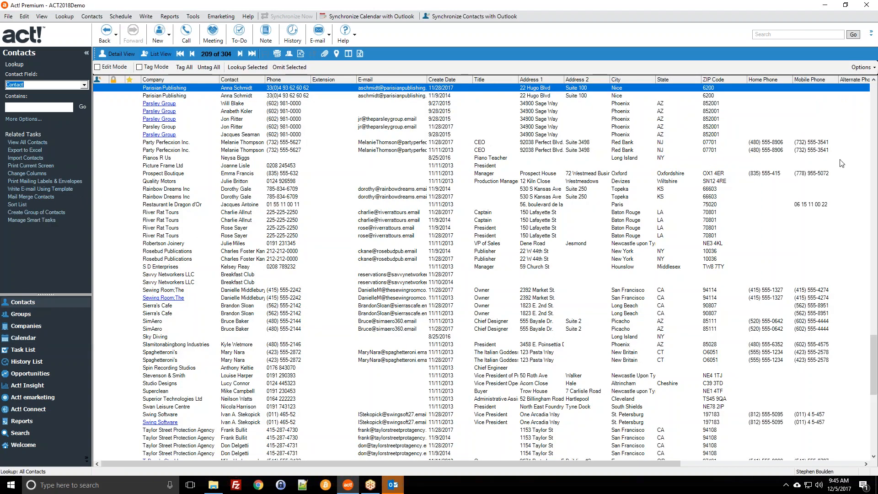
click(193, 17)
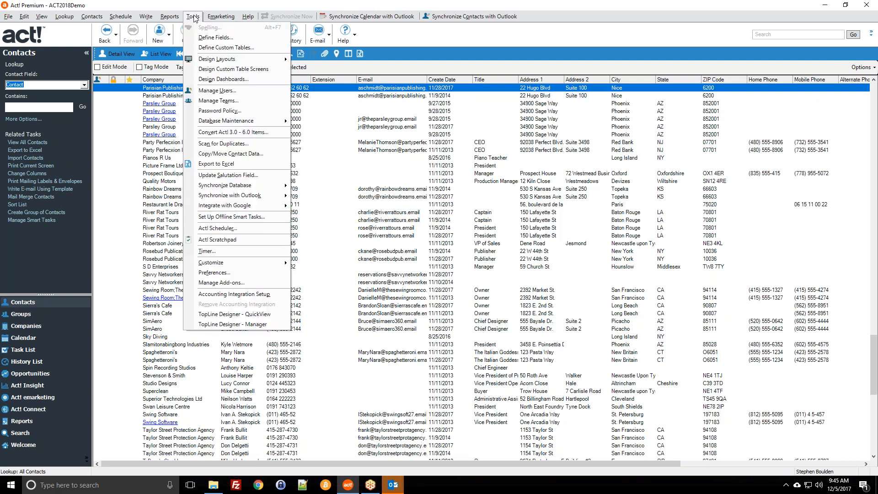
click(209, 274)
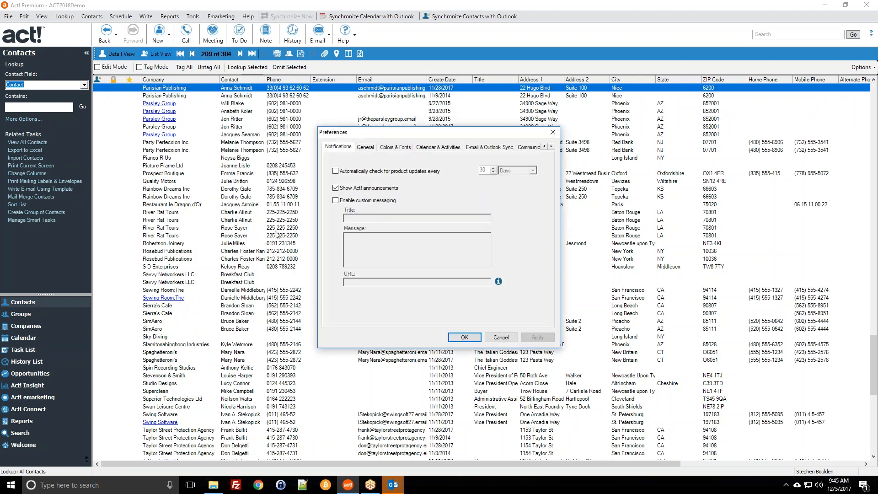
click(397, 148)
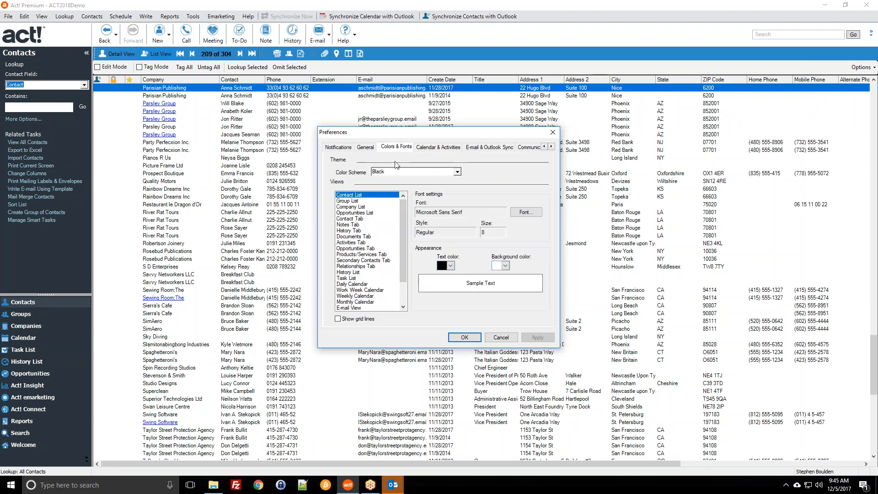
click(360, 202)
click(360, 208)
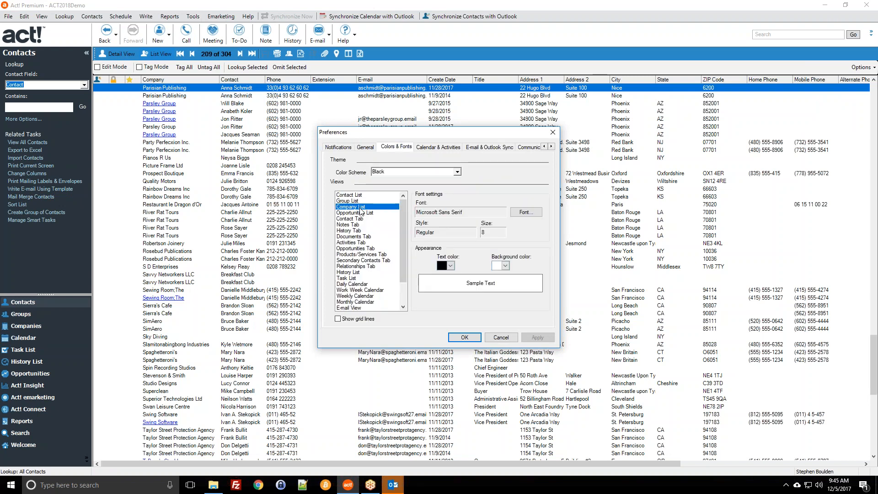
click(362, 213)
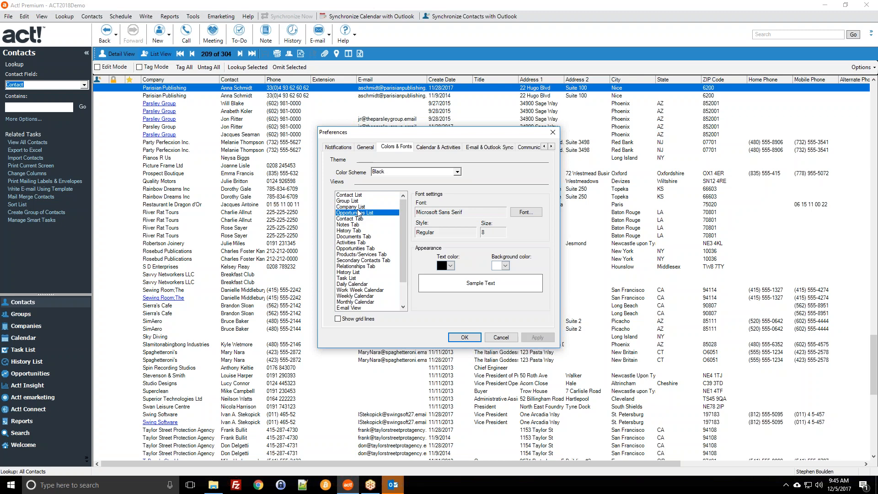
scroll(364, 261, down, 1)
scroll(365, 270, down, 2)
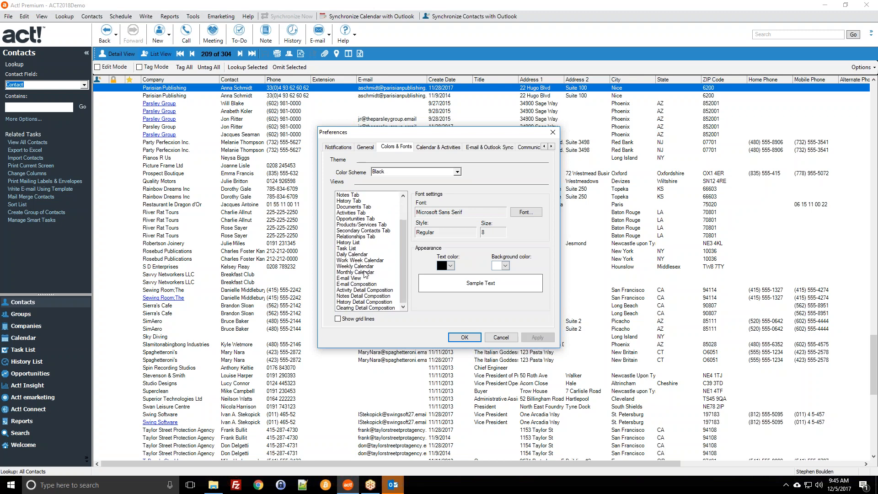
scroll(371, 304, up, 3)
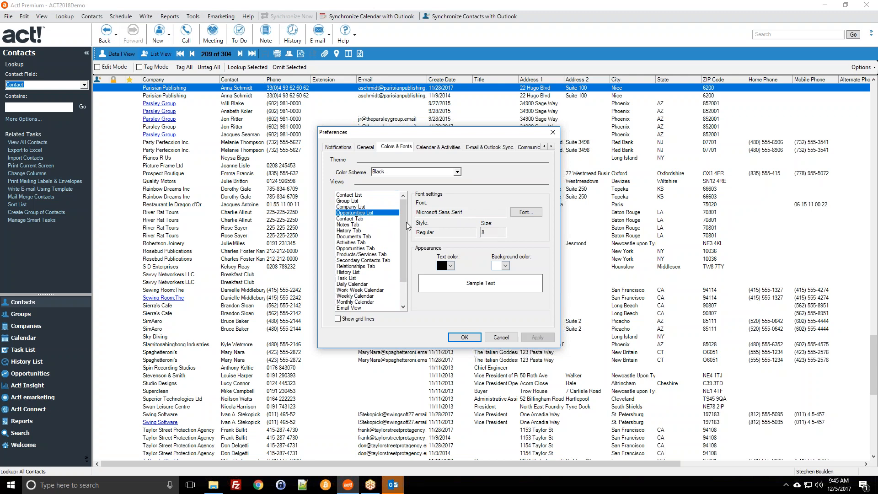
click(376, 196)
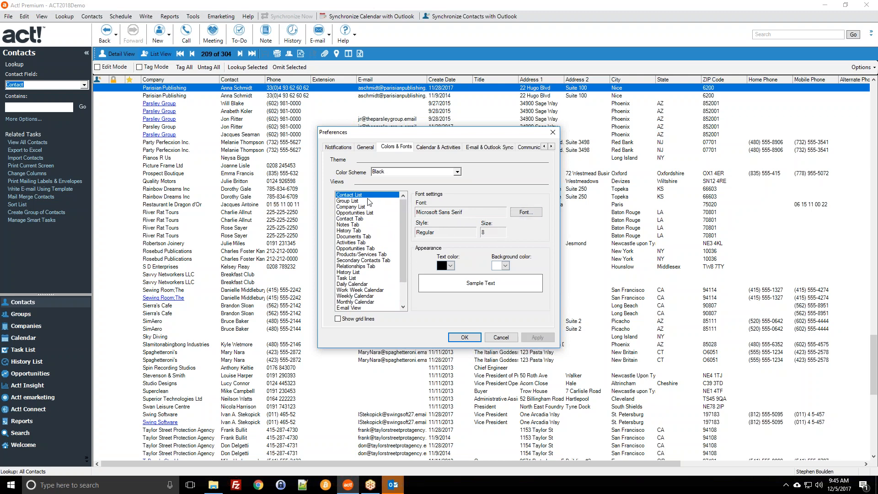
click(526, 213)
click(513, 148)
Select all views, set their font size to 11 pt, and apply and save the preferences.
drag(404, 252, 402, 234)
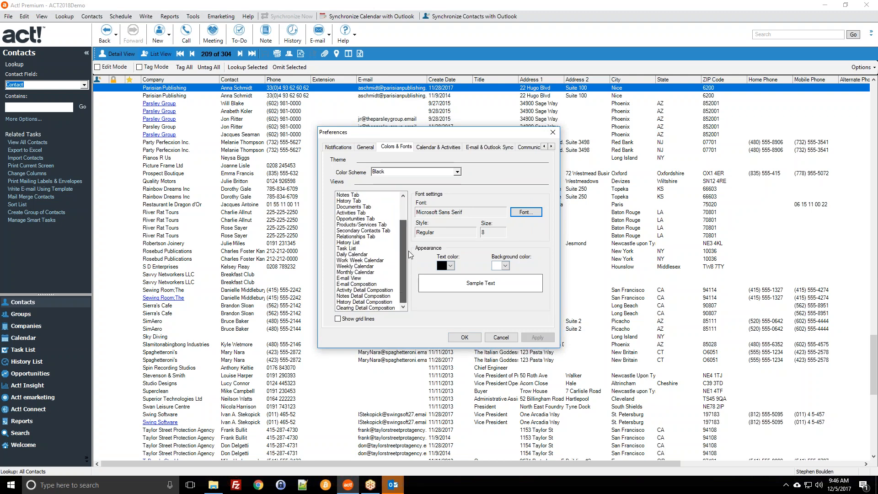
shift+click(369, 308)
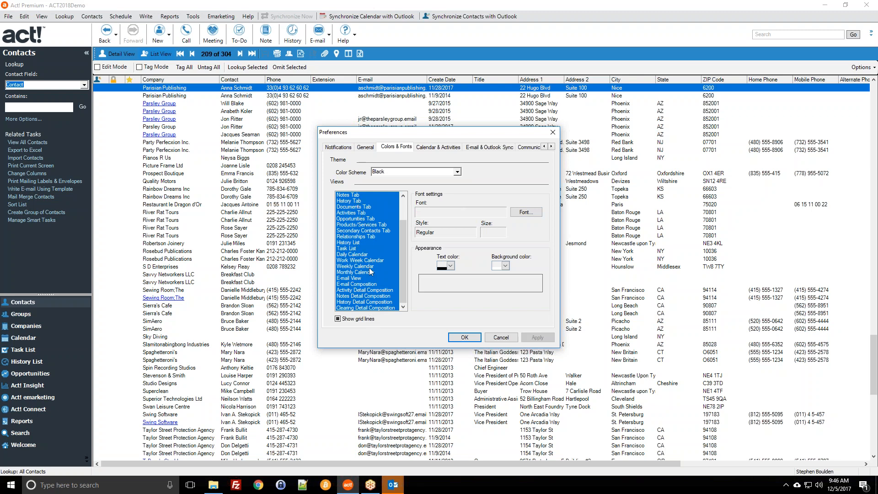
click(518, 213)
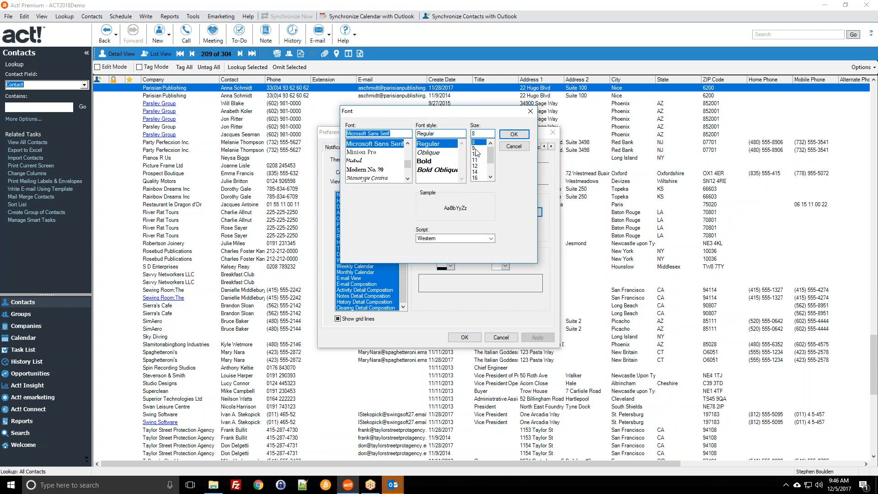
click(476, 159)
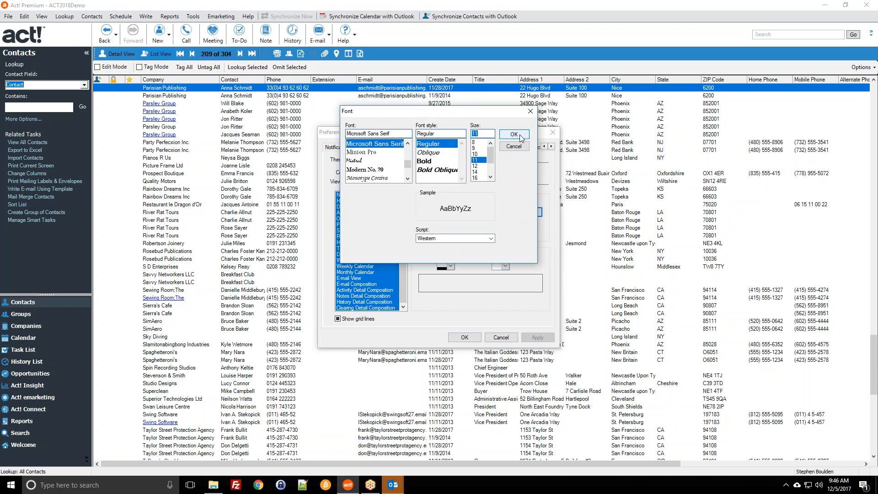
click(514, 134)
click(535, 337)
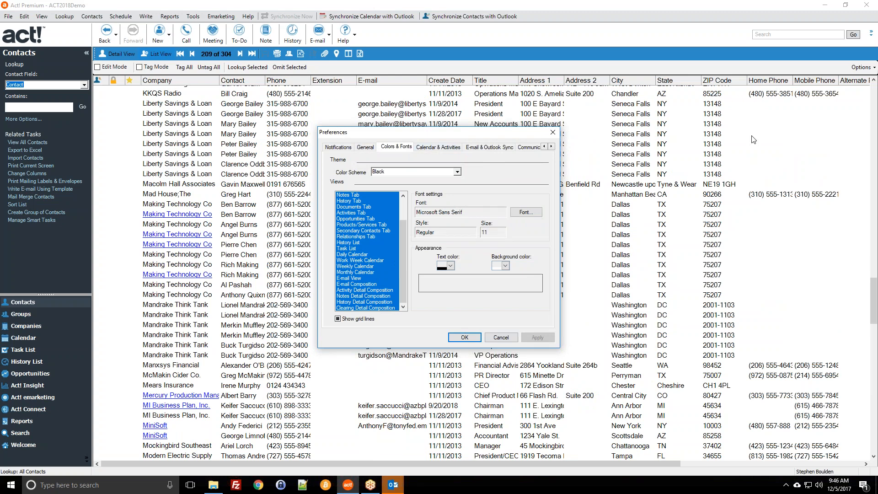
click(465, 337)
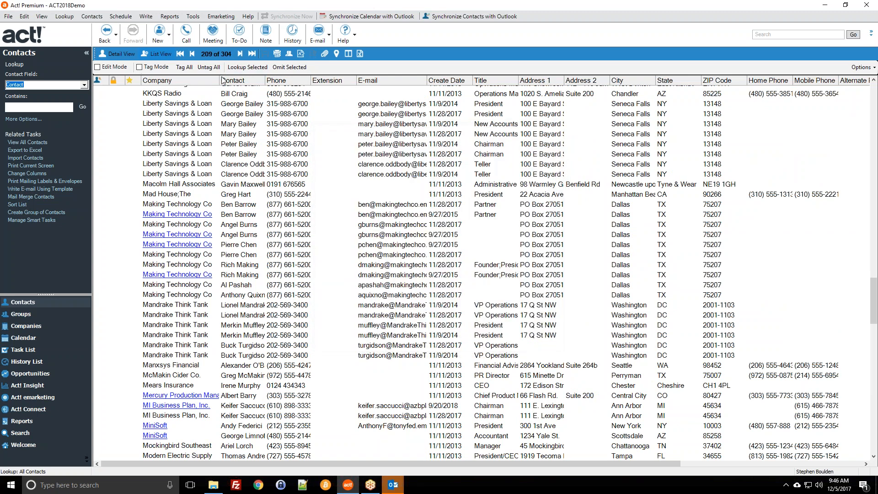
Auto-fit the Company and Contact columns, sort by Company, and open a Mandrake Think Tank contact.
double_click(220, 80)
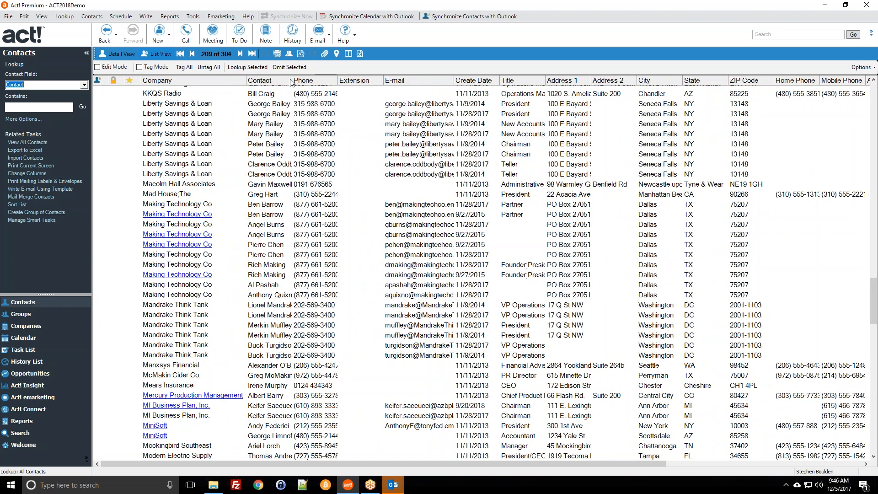
double_click(291, 80)
click(279, 81)
click(217, 81)
click(332, 156)
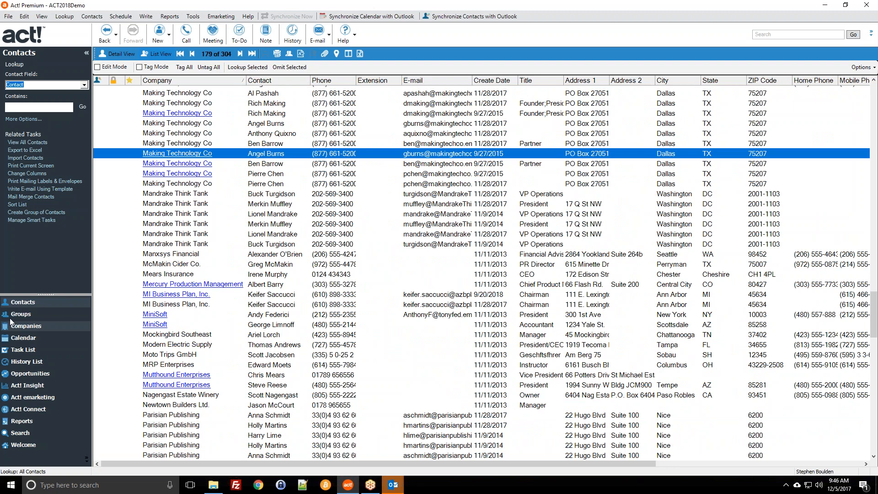
double_click(295, 196)
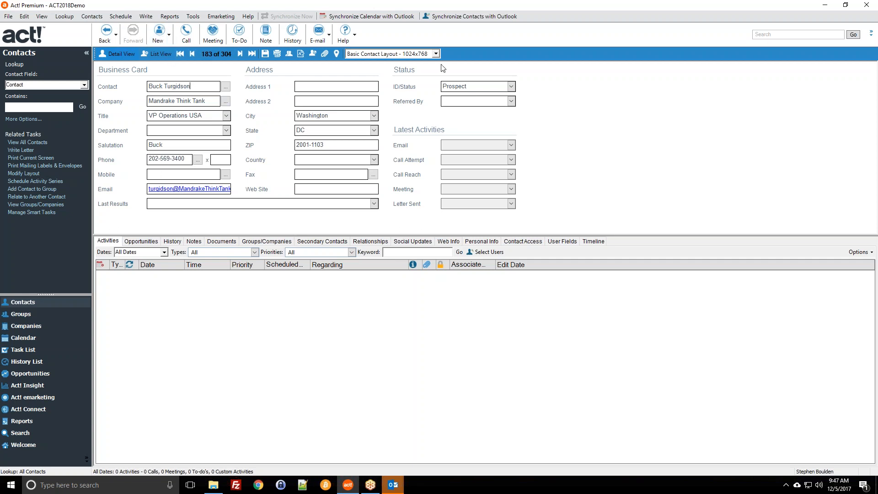
Go back two records to Making Technology Co and duplicate it with data from all fields.
click(192, 54)
click(192, 54)
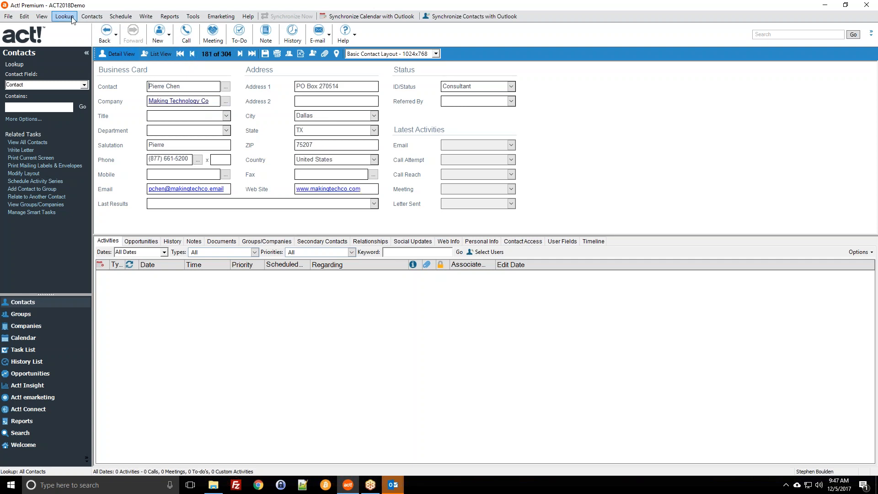
click(87, 17)
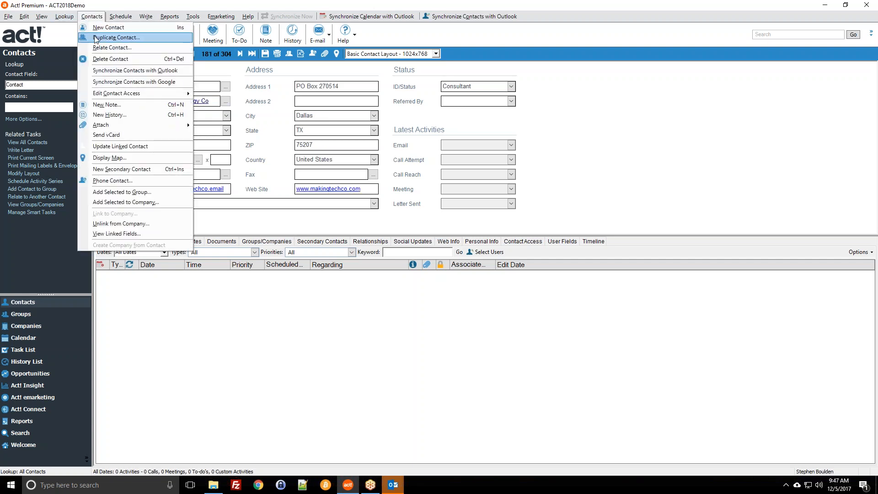
click(118, 38)
click(403, 262)
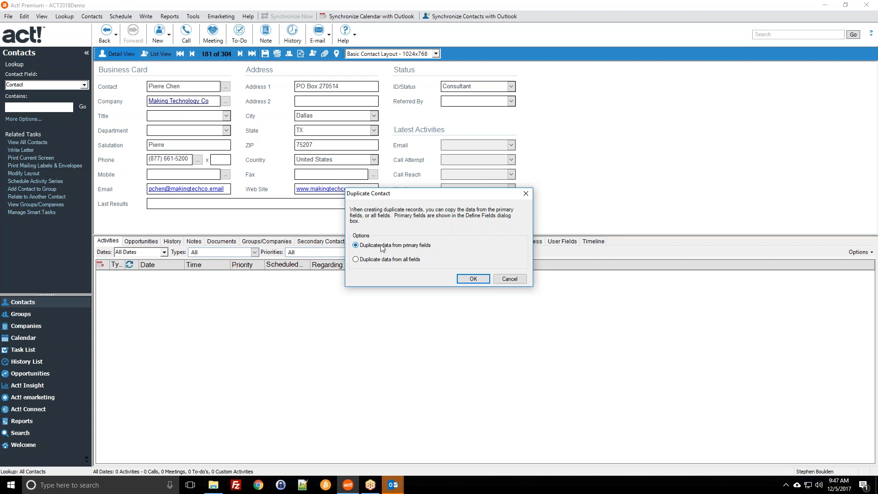
click(474, 280)
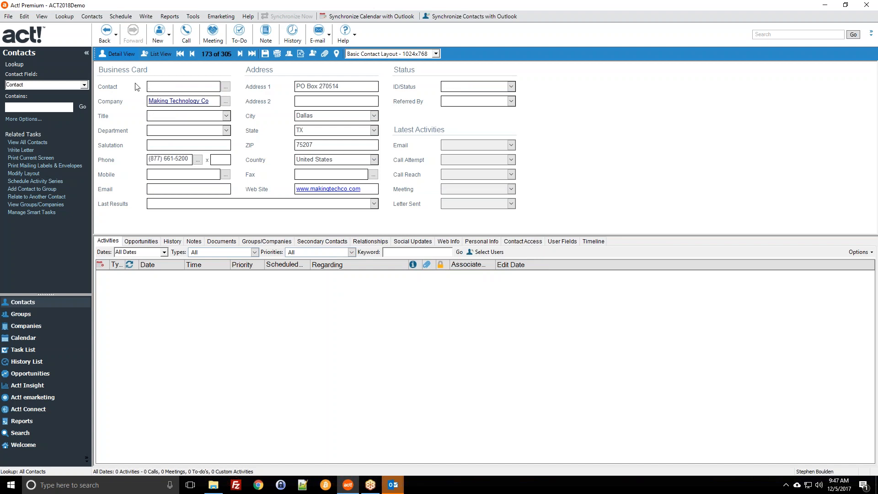
Enter the new contact's full name in the Contact field so the Salutation fills in.
click(181, 204)
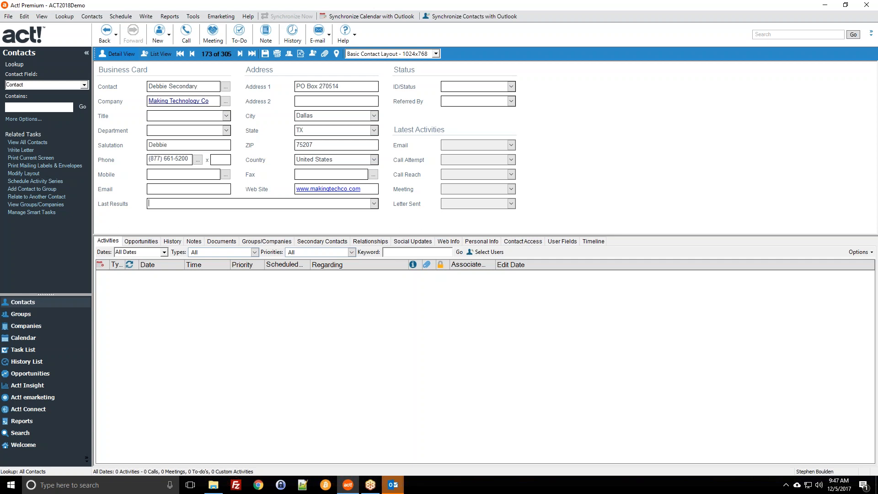
click(157, 175)
click(193, 16)
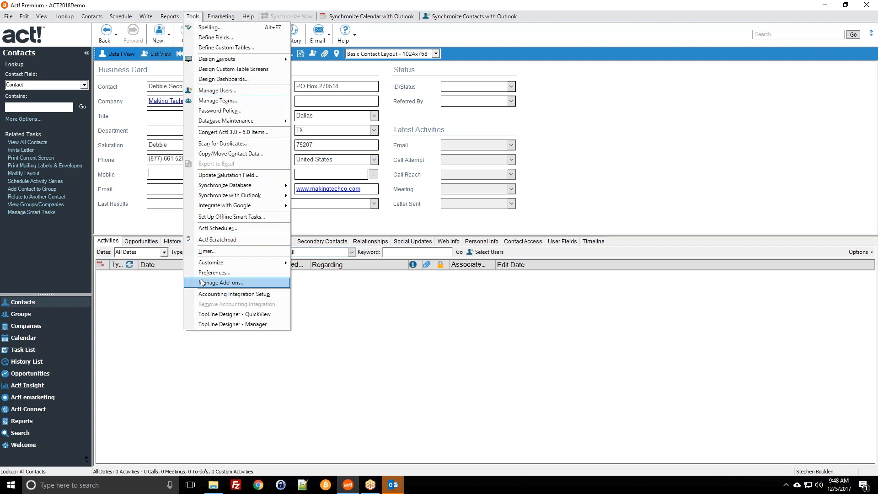
click(215, 273)
click(551, 146)
click(551, 146)
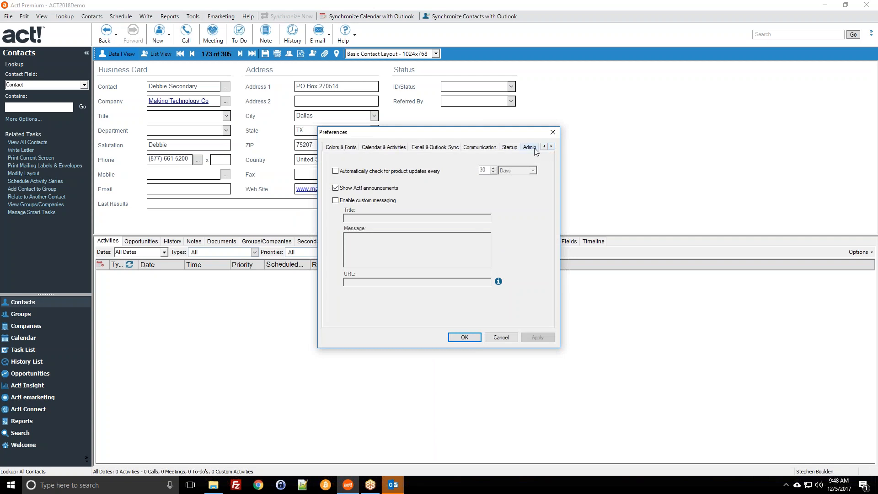
click(531, 147)
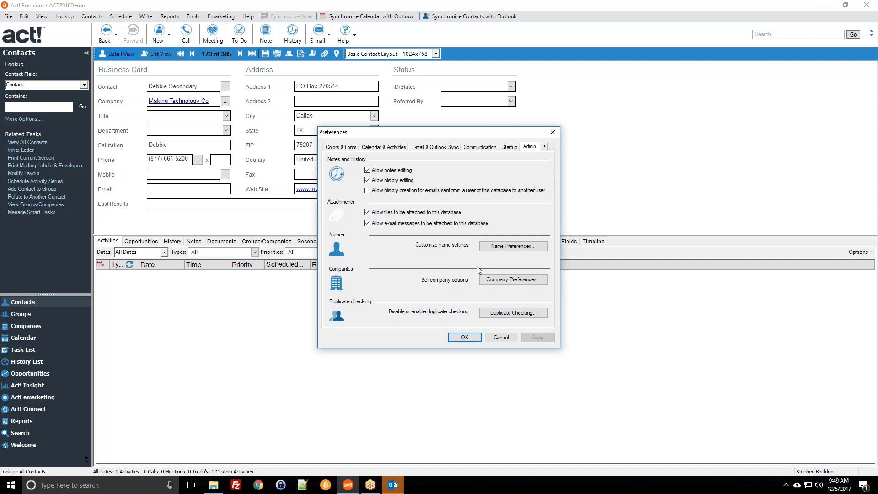
click(495, 338)
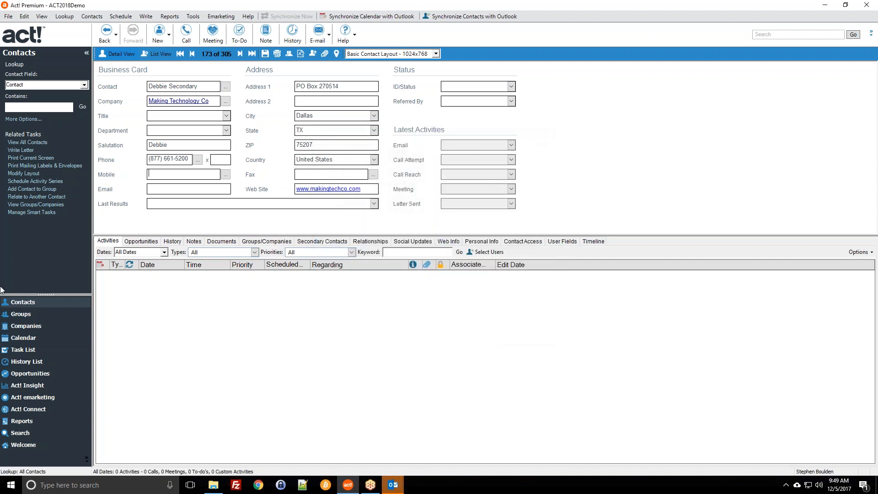
Switch to the History List and filter its types to System Changes only.
click(26, 362)
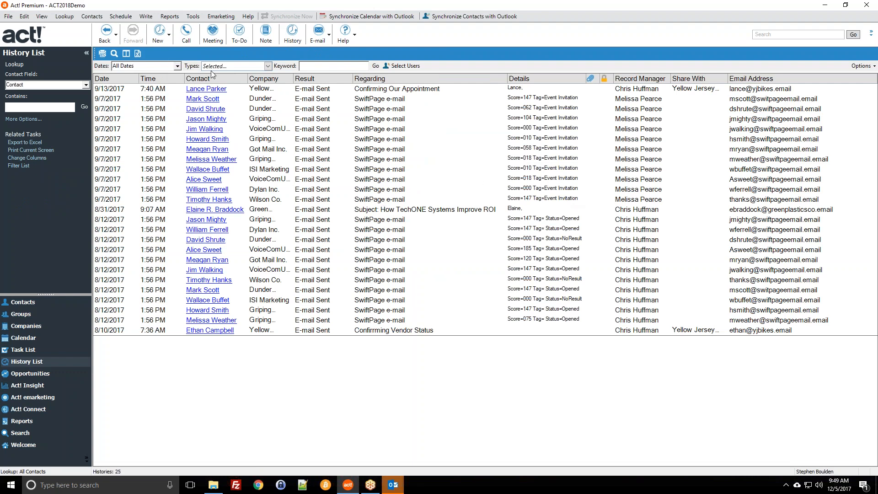
click(268, 66)
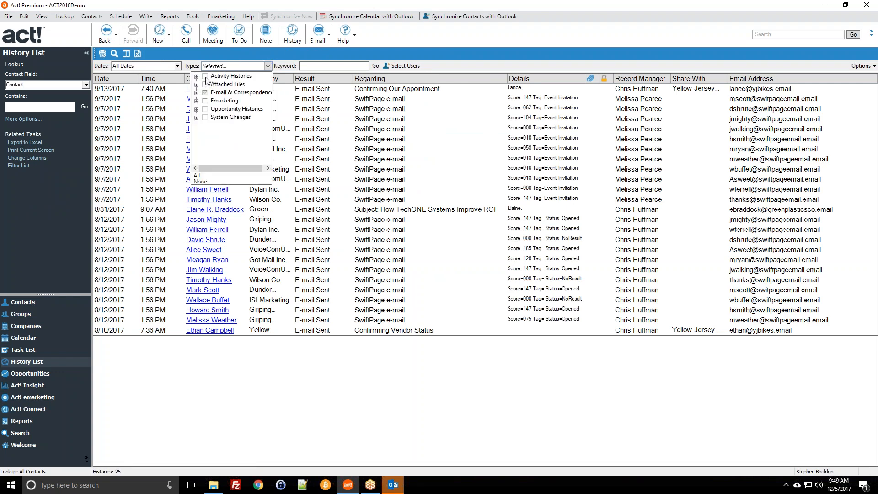
click(205, 76)
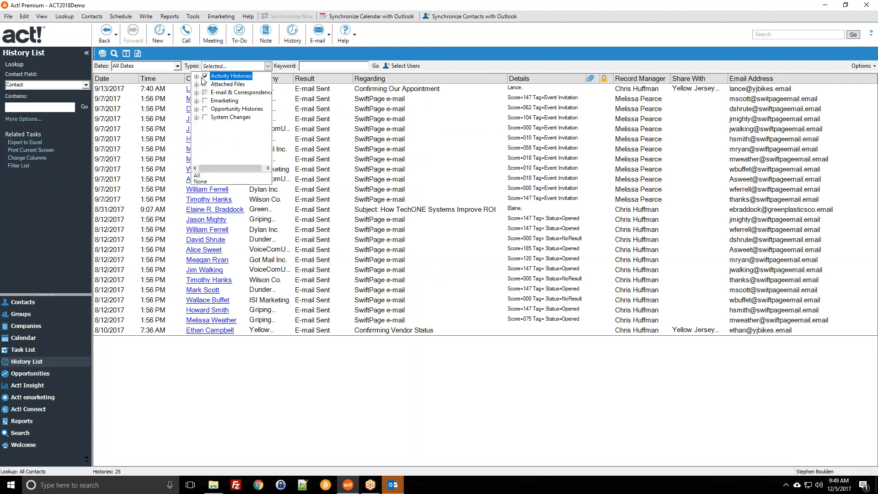
click(205, 77)
click(205, 92)
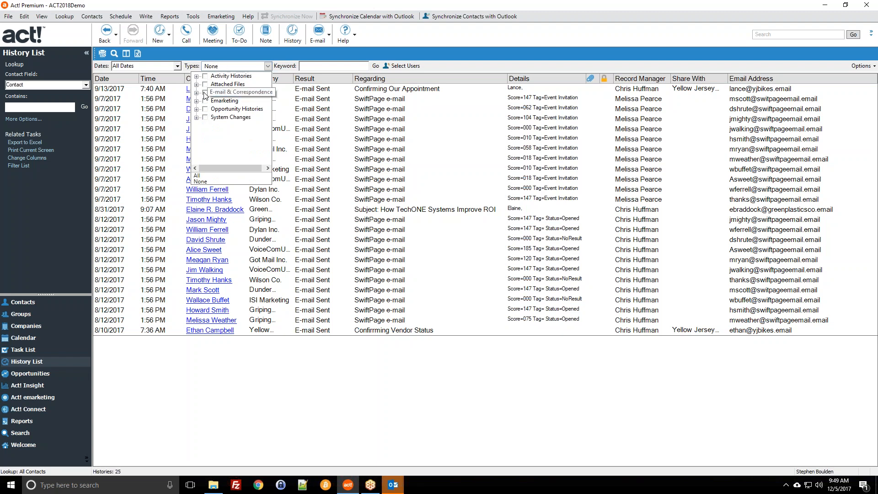
click(205, 117)
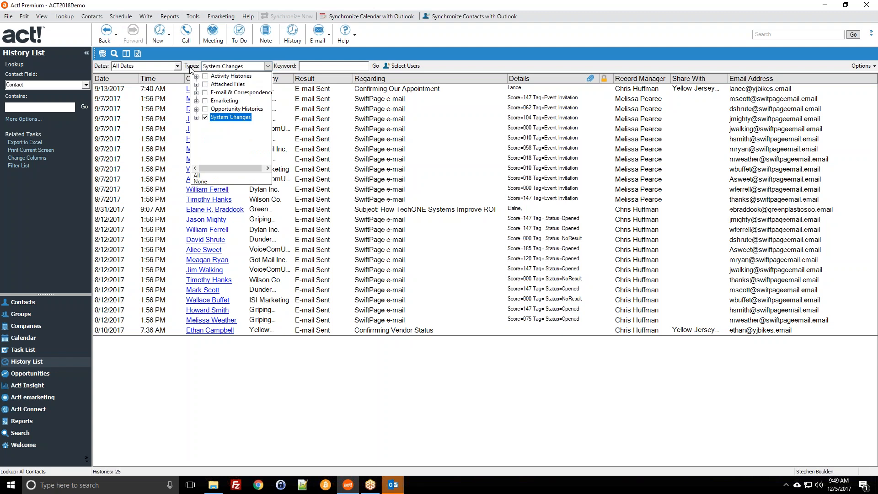
click(203, 61)
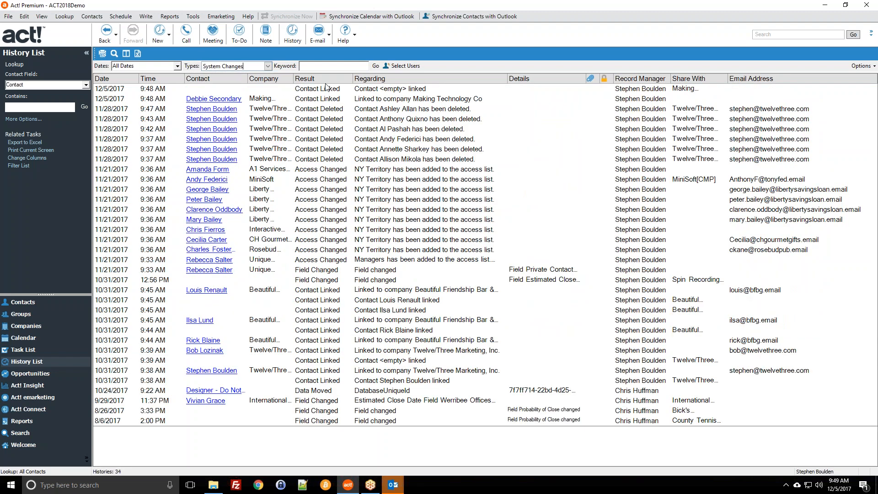
Sort the history by contact, dismiss the reminders, and bring up the Select Users dialog.
click(221, 78)
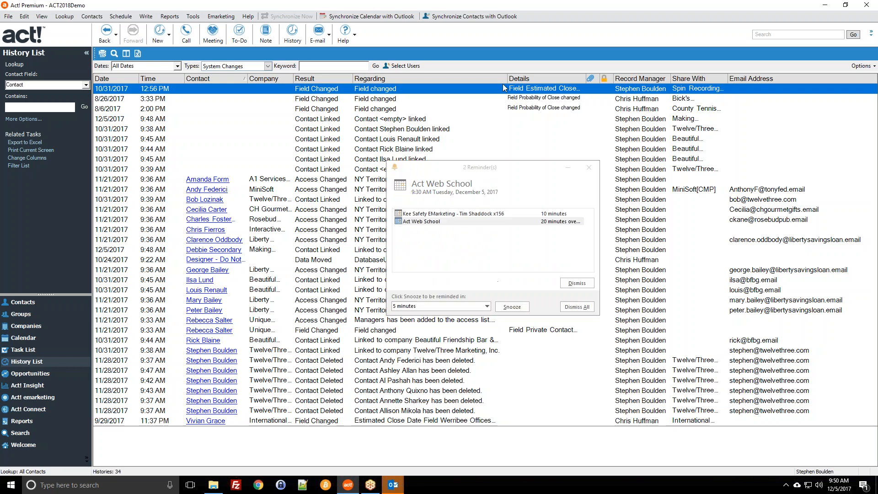
click(590, 167)
click(316, 180)
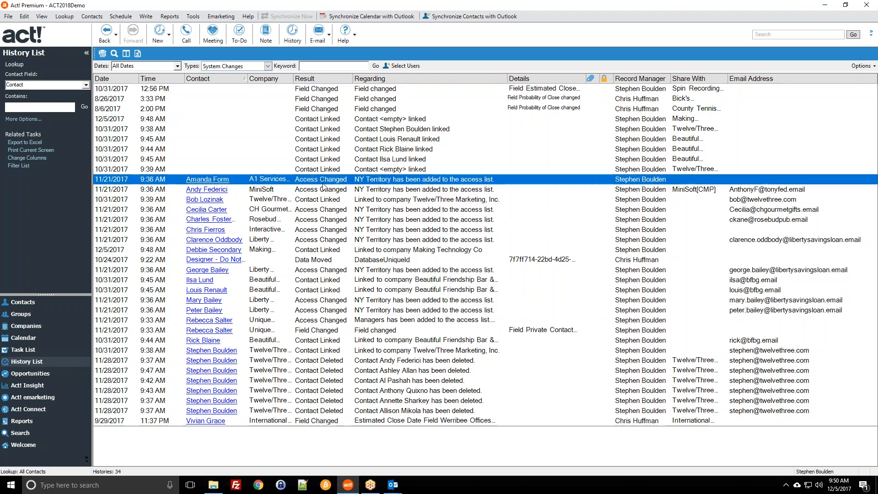
click(314, 201)
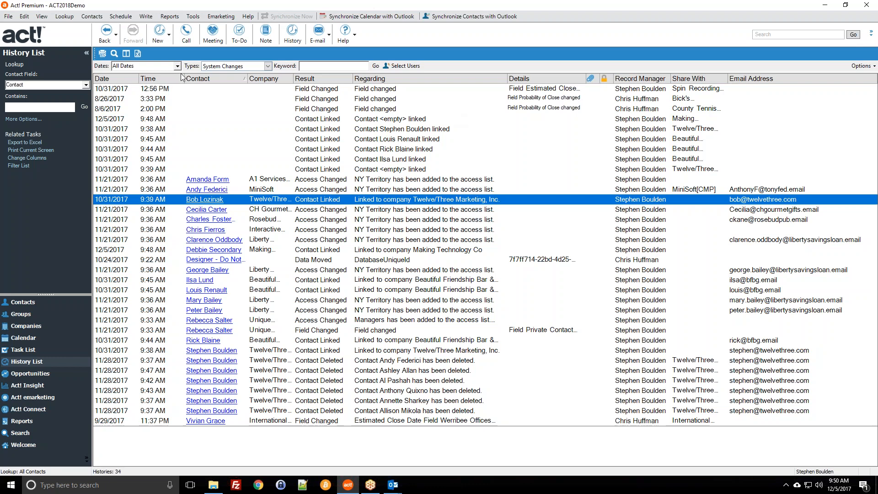
click(268, 66)
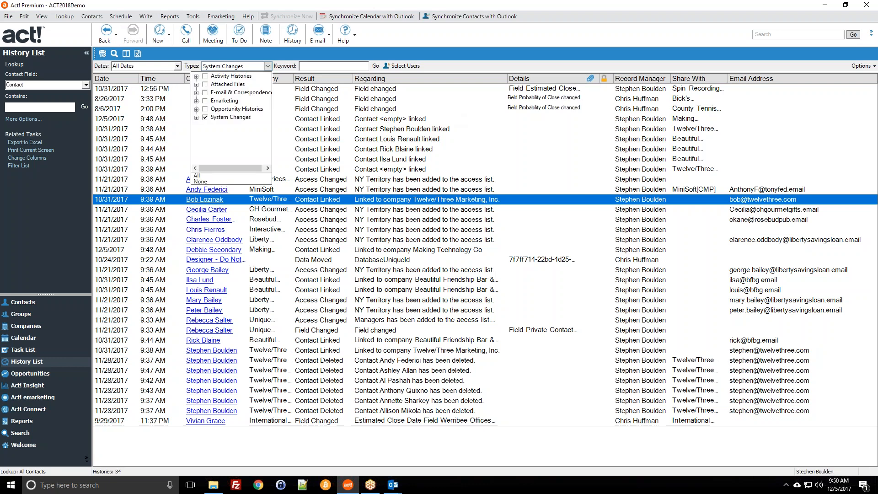
click(284, 63)
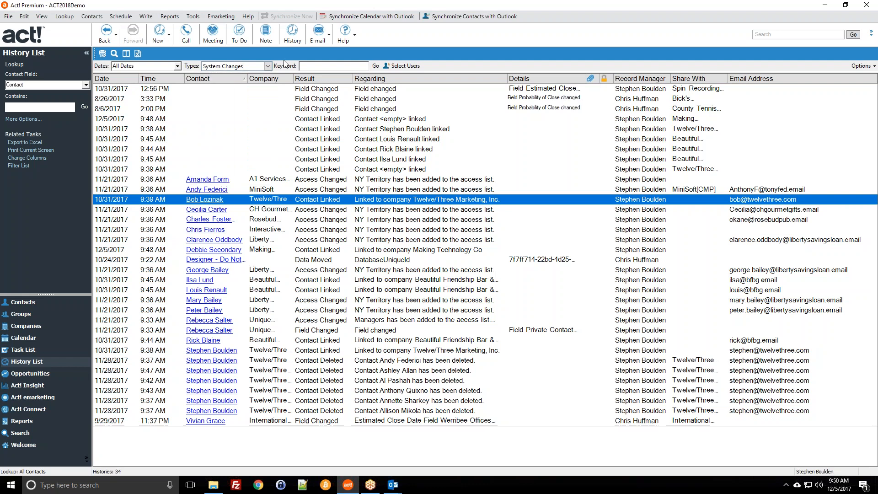
click(399, 67)
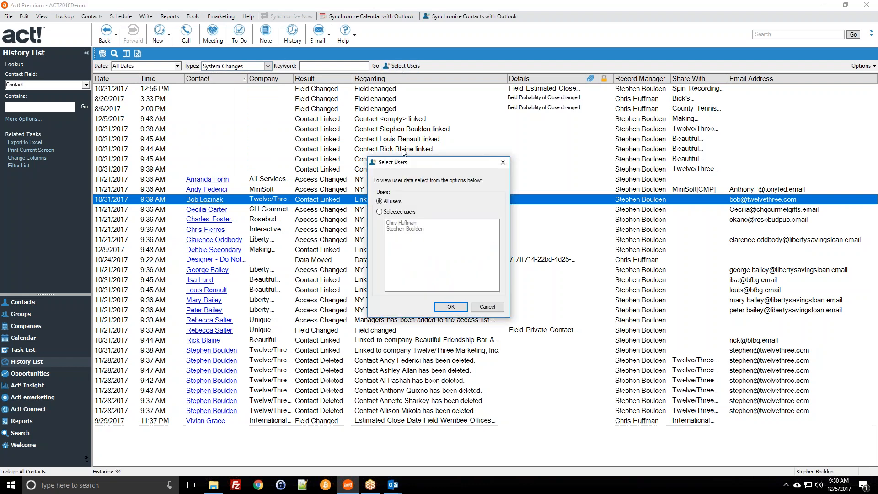
Keep all users, then select every System Changes history entry and delete them all.
click(477, 311)
click(387, 90)
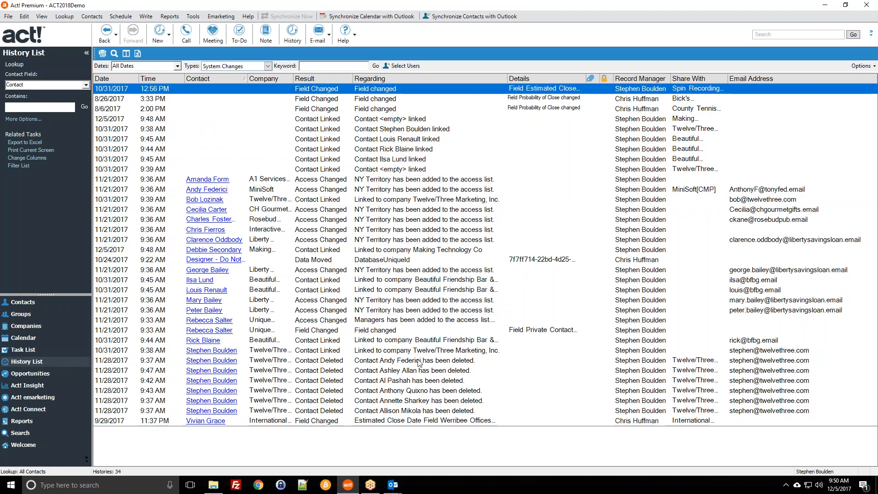
key(ctrl+a)
right_click(433, 263)
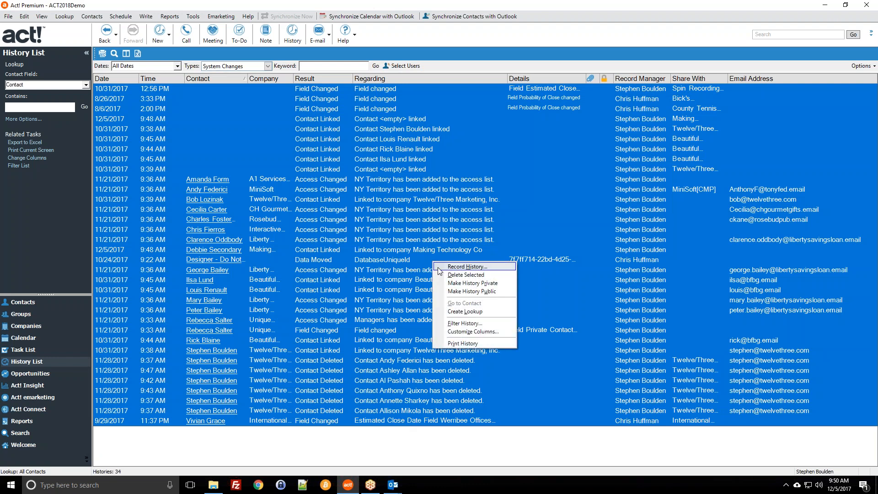
click(462, 275)
click(478, 277)
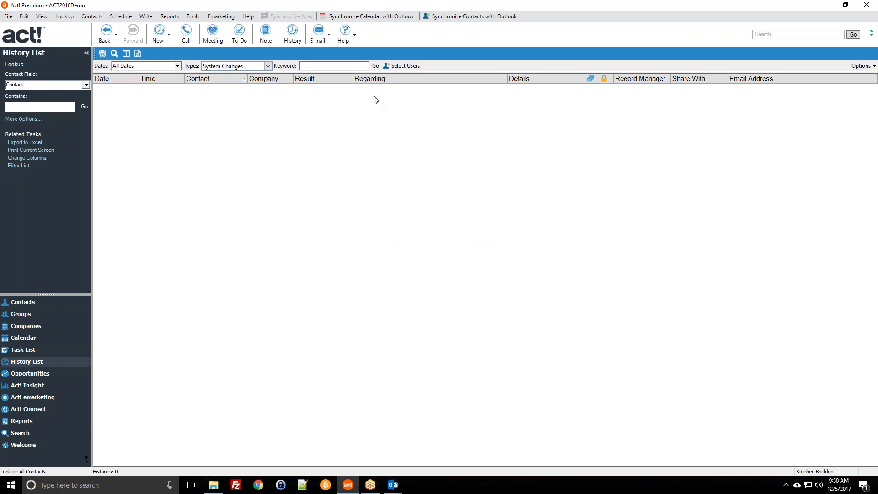
click(194, 16)
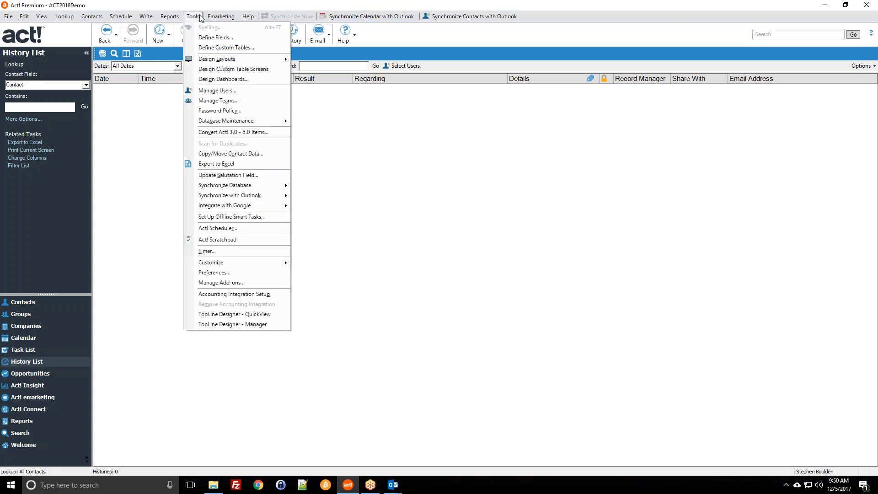
click(195, 16)
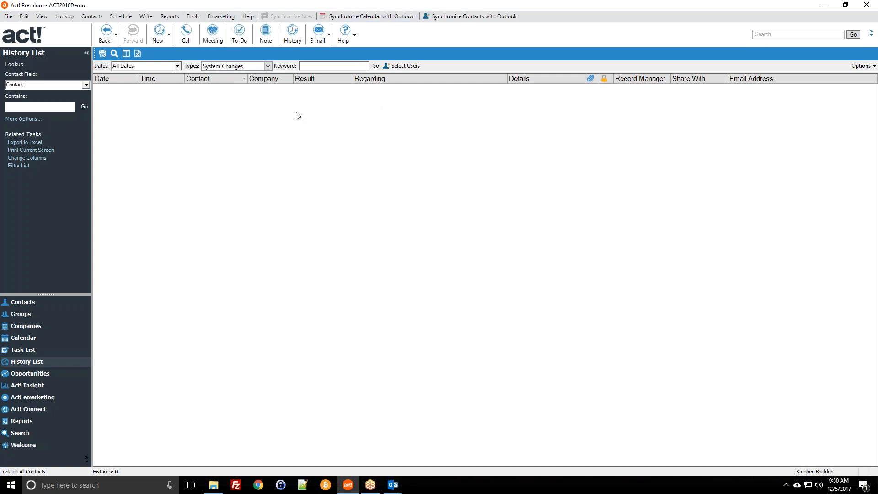
click(194, 18)
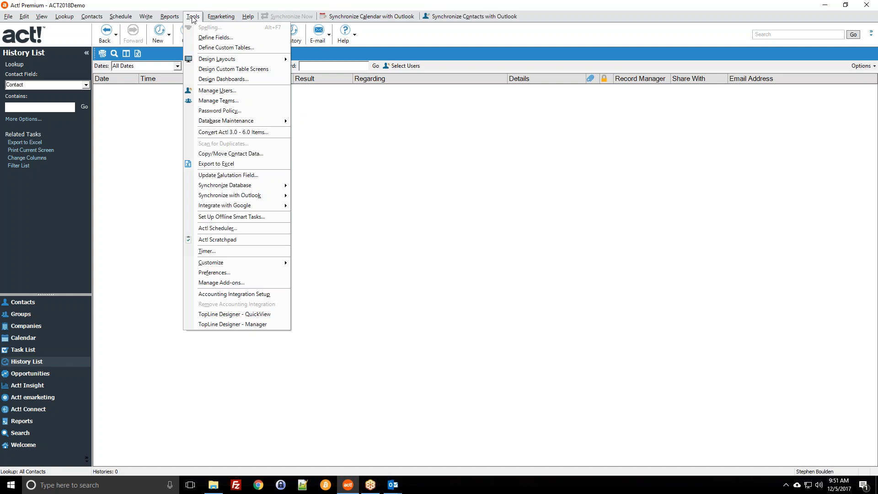
mouse_move(246, 121)
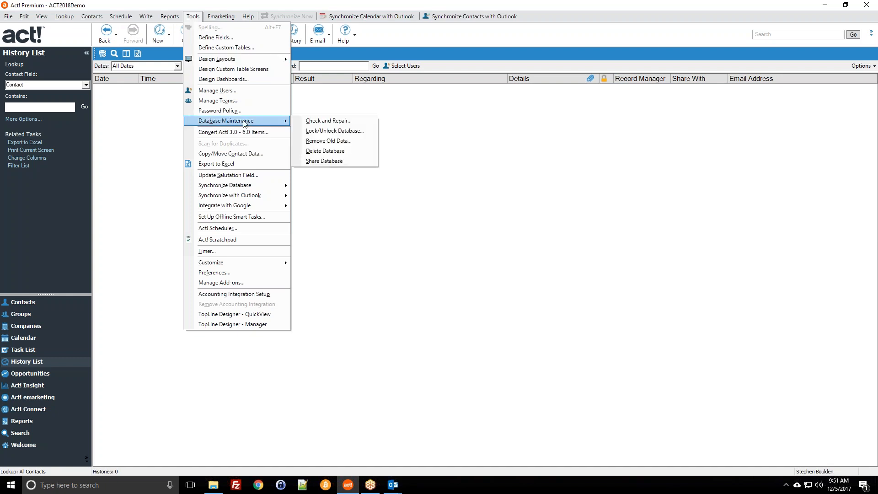
click(309, 121)
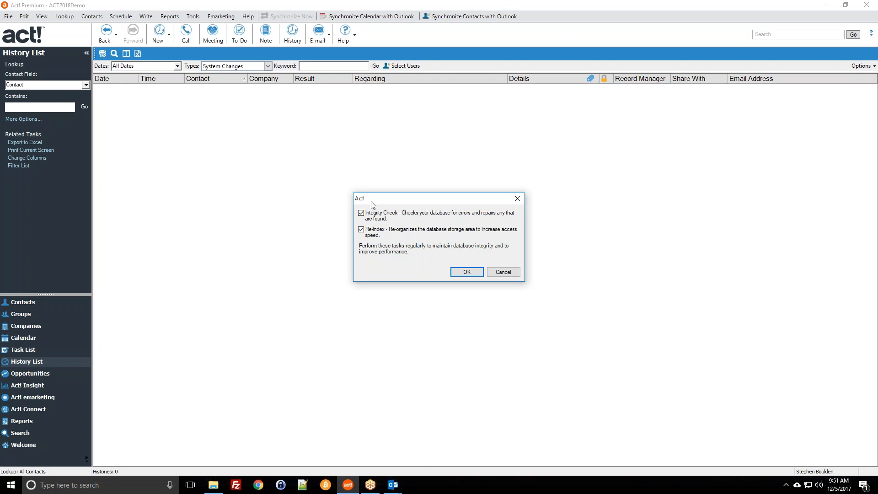
click(504, 272)
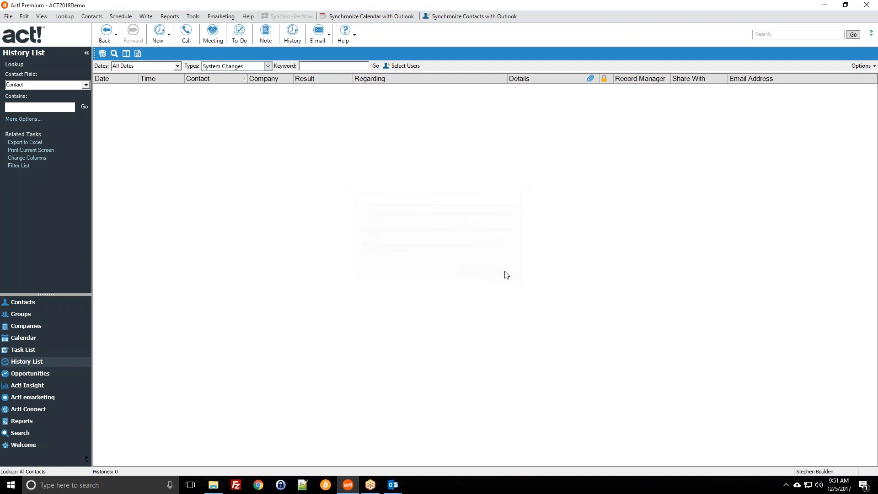
click(200, 18)
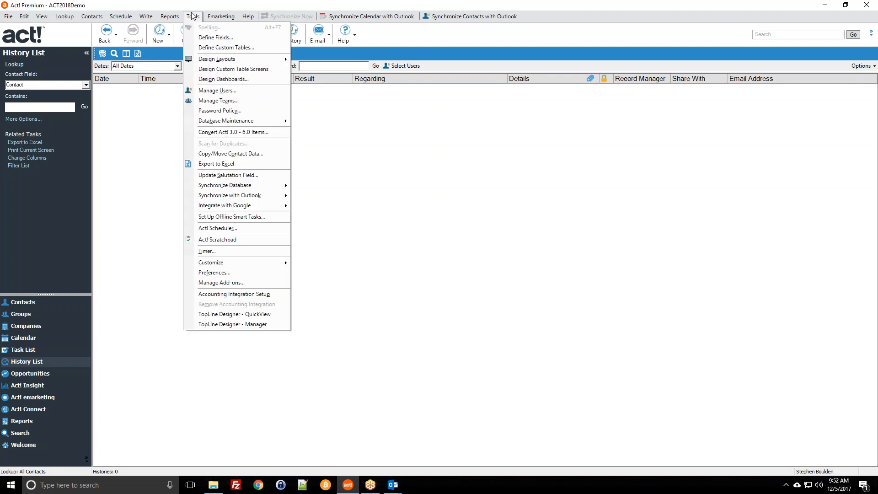
Launch Act! Scheduler, approve the UAC prompt, and return to its empty task list.
click(226, 233)
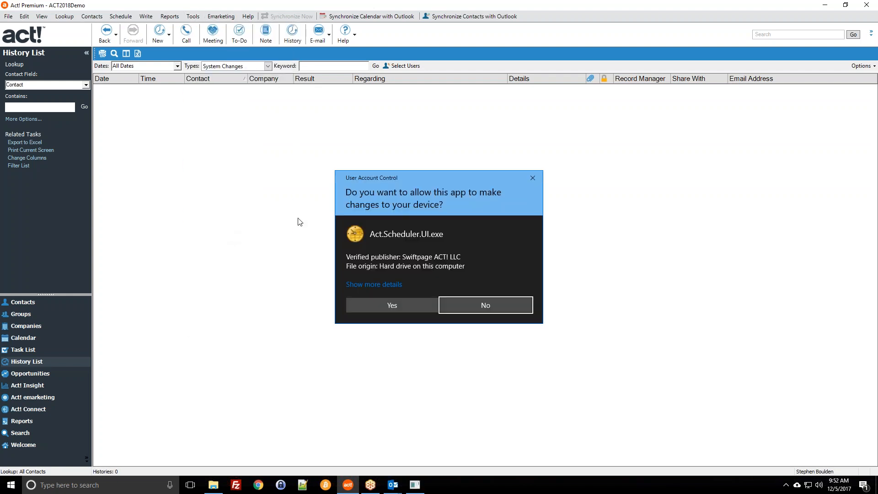
click(398, 305)
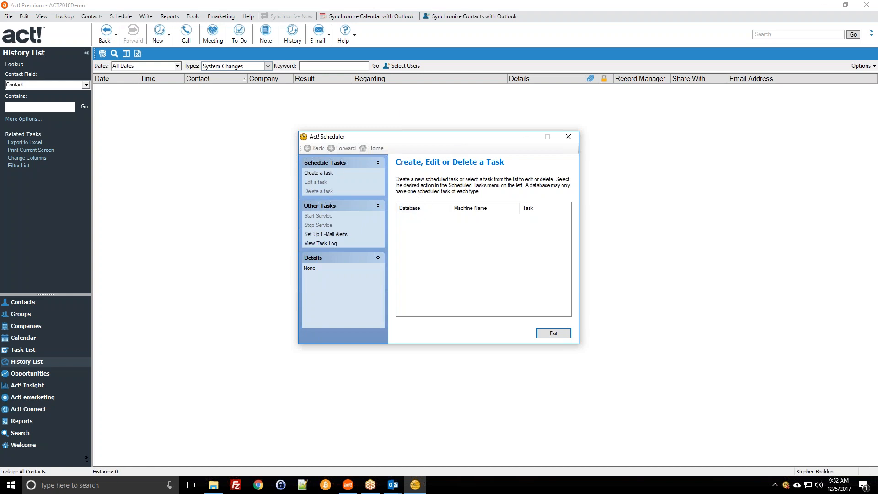
click(330, 174)
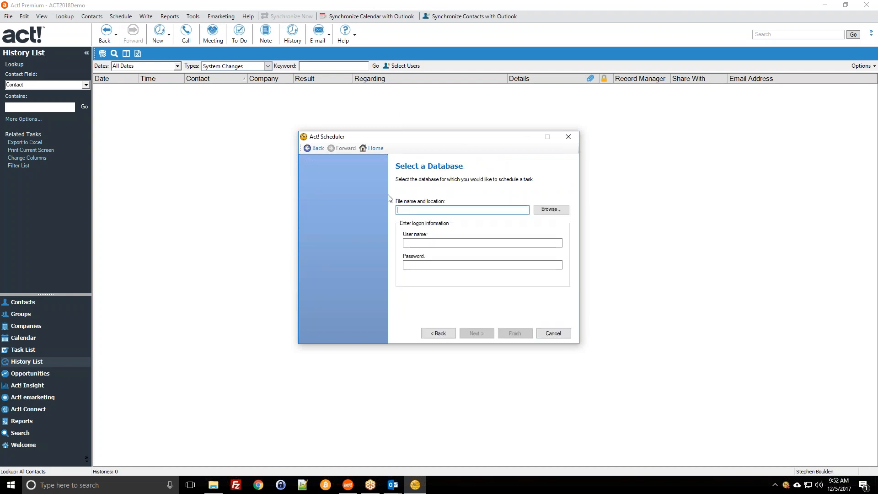
click(309, 149)
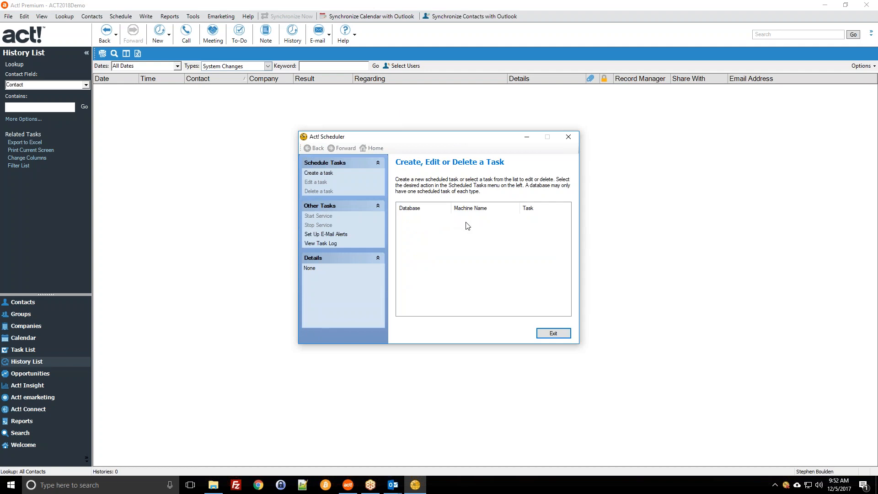